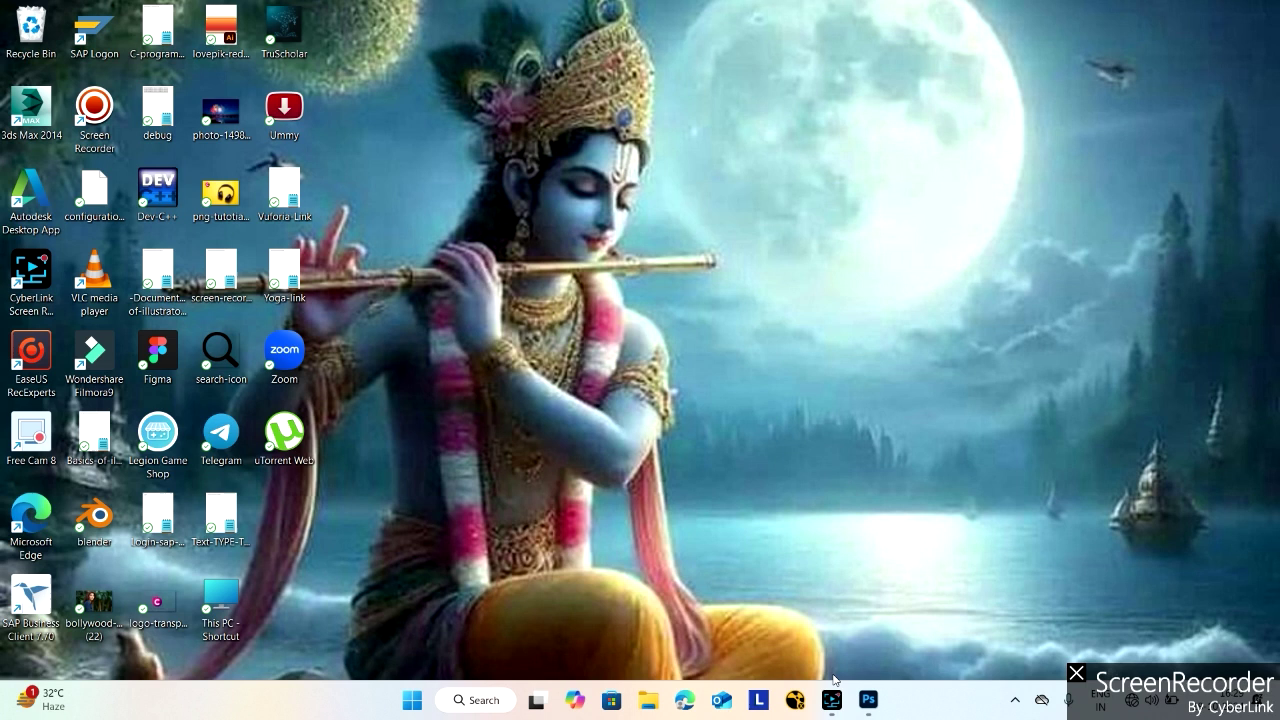
Step: Launch Photoshop and open the recent beach photo of the woman on the sand
click(868, 700)
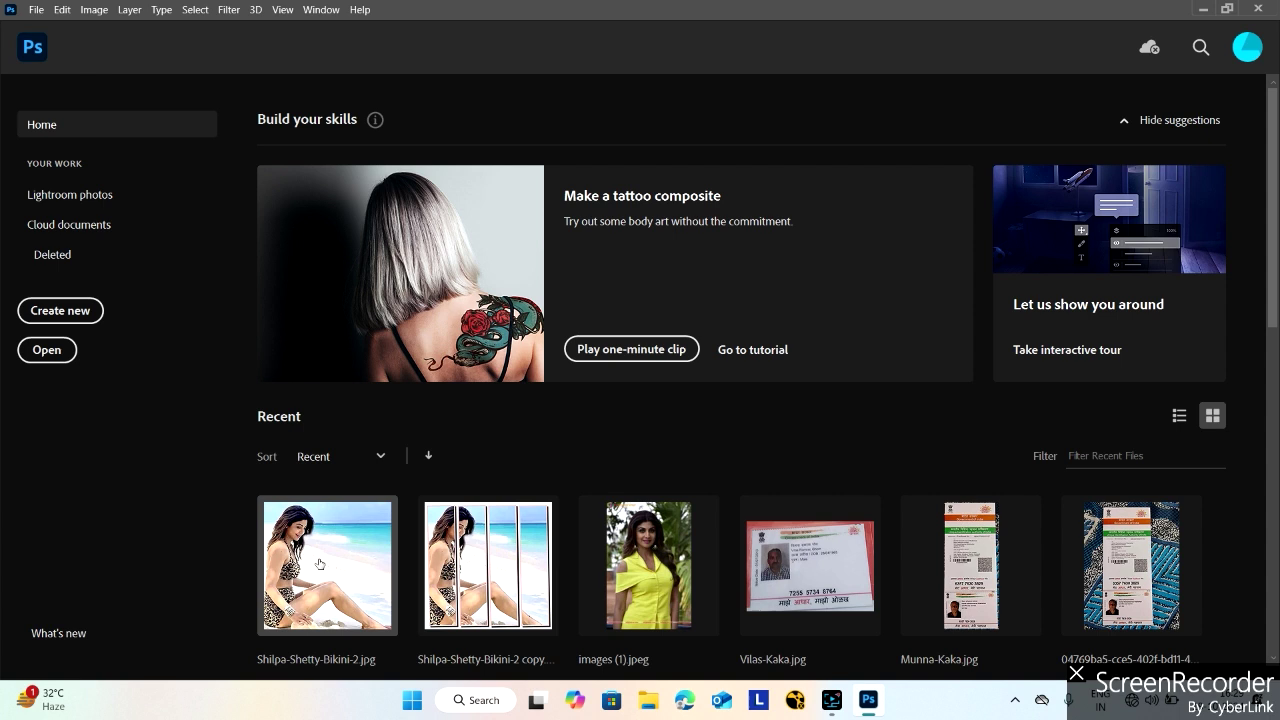
click(320, 563)
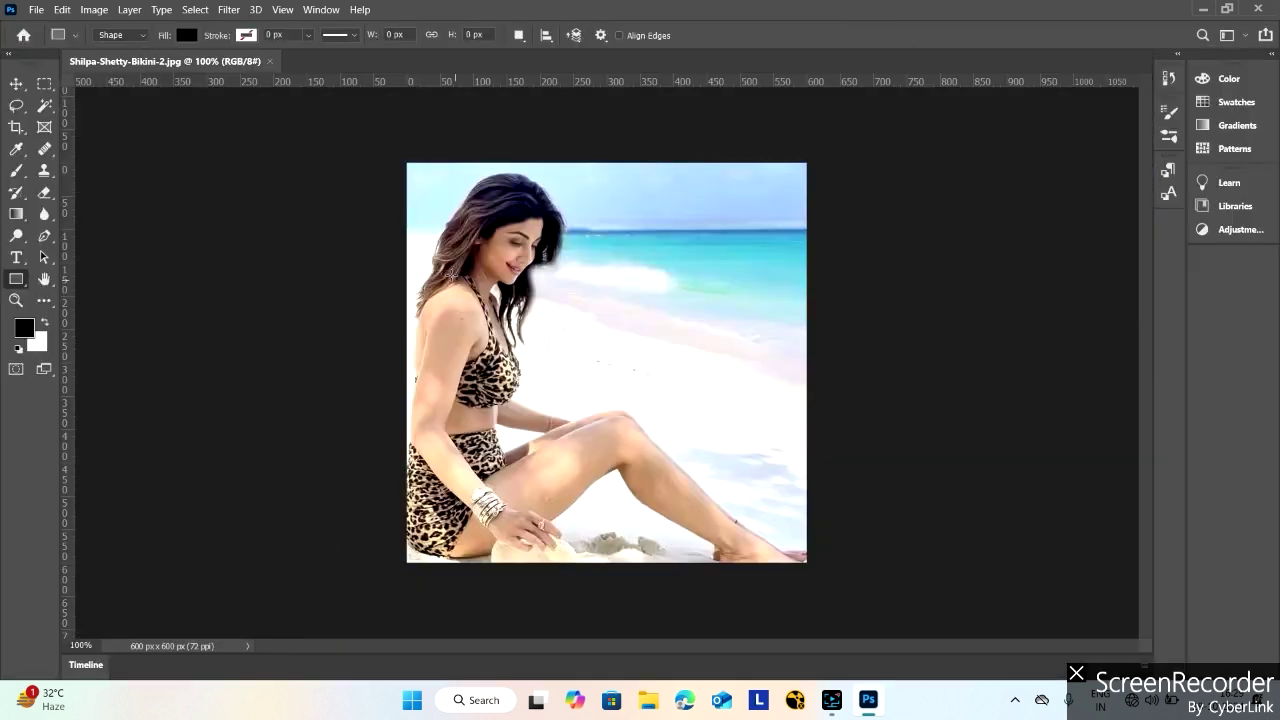
Step: Float the beach photo into its own window and create a duplicate of it
drag(203, 62, 212, 84)
right_click(197, 83)
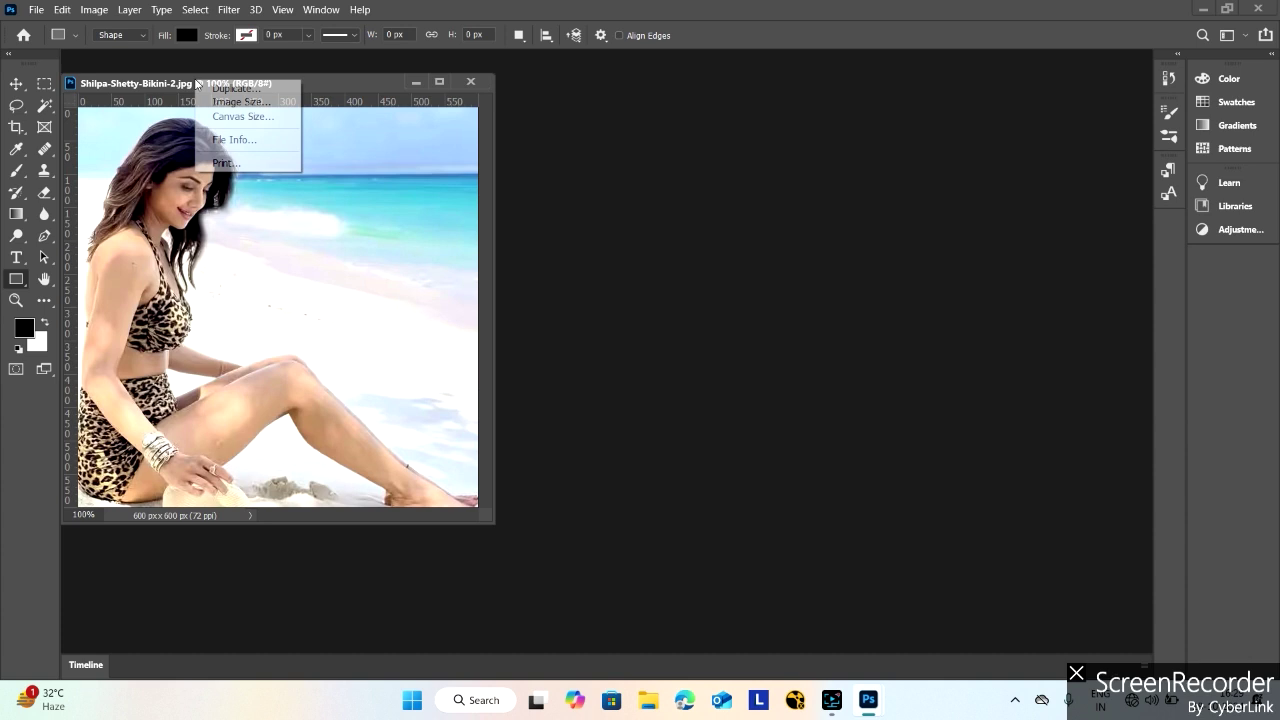
click(229, 90)
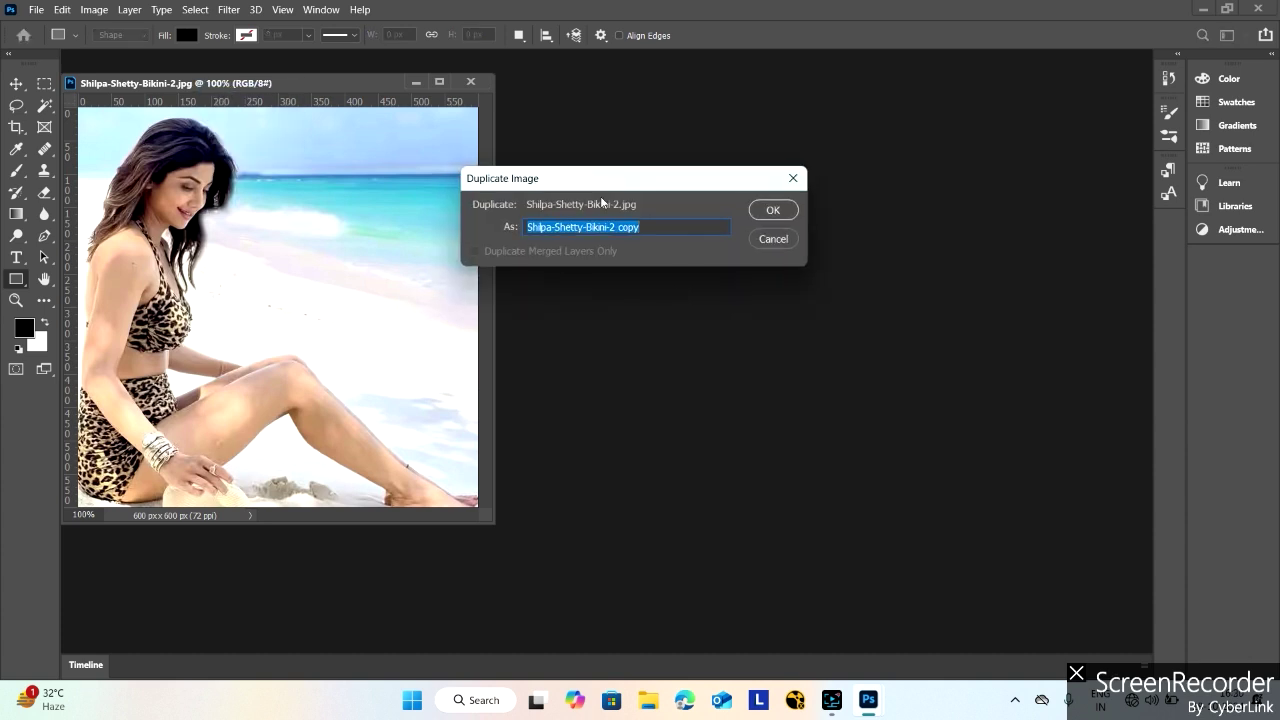
click(773, 211)
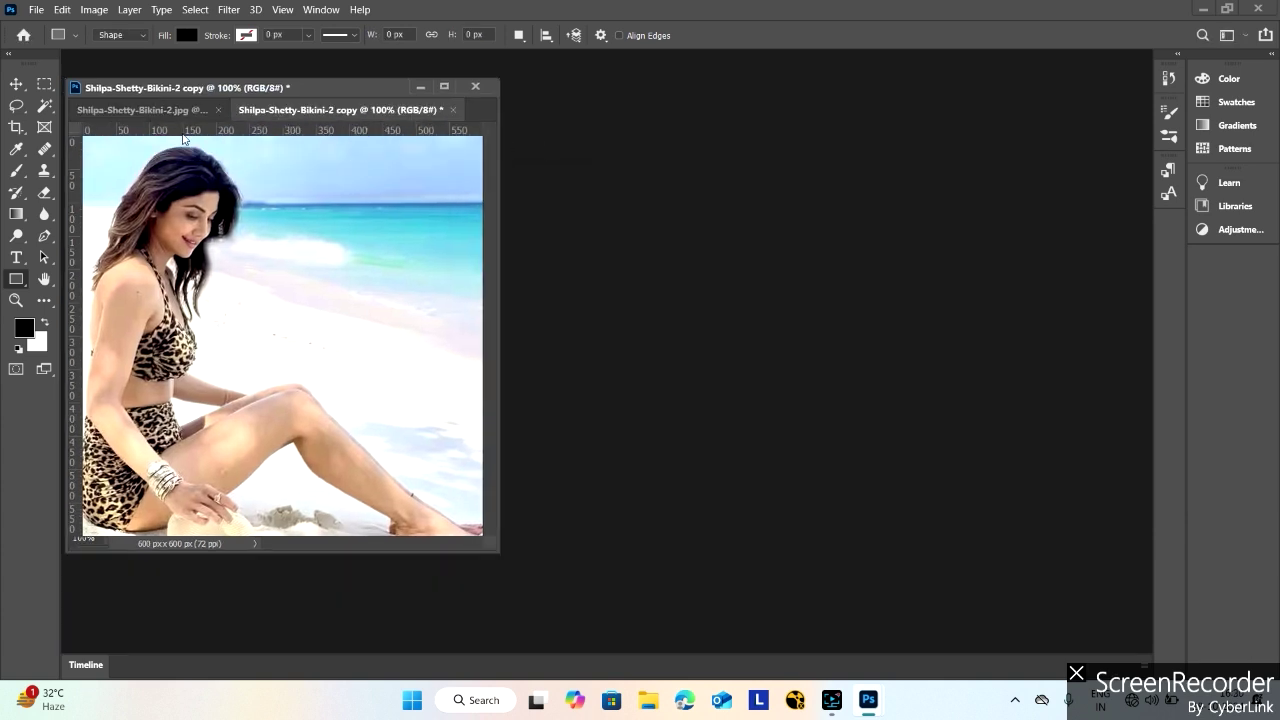
Step: Close the original photo and dock the duplicate back into the tab bar
click(218, 110)
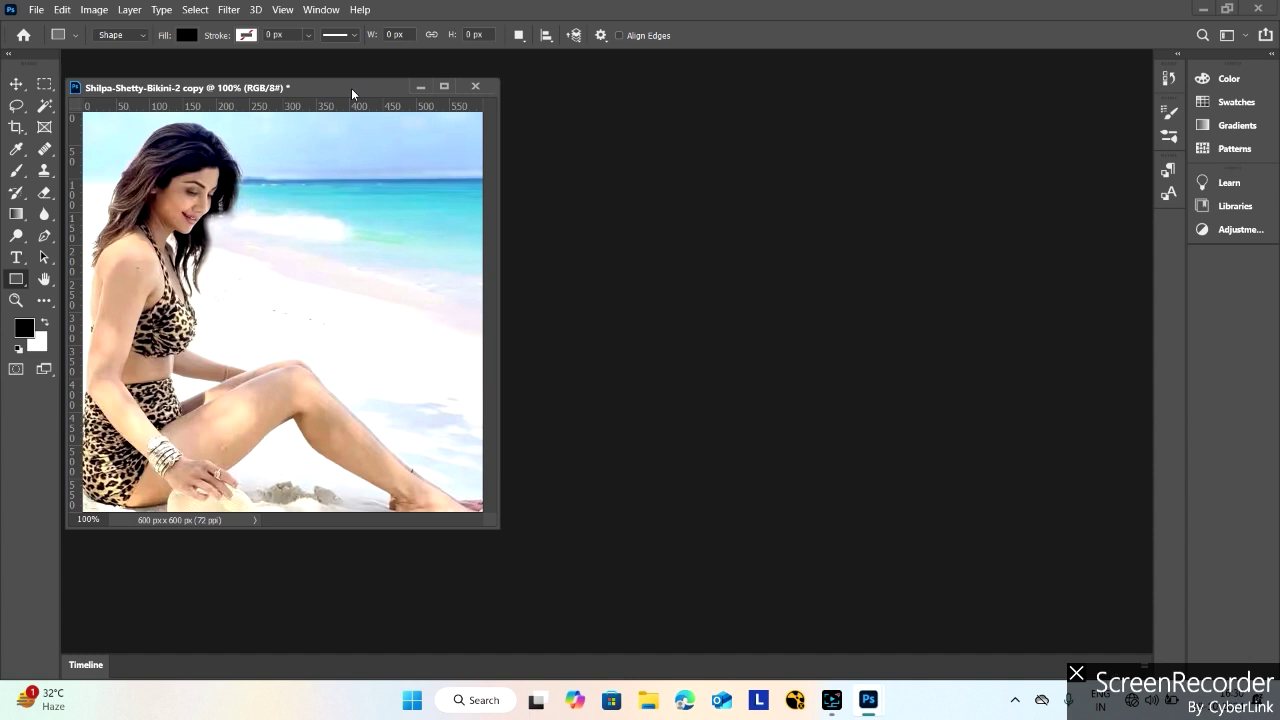
drag(340, 91, 467, 108)
double_click(576, 98)
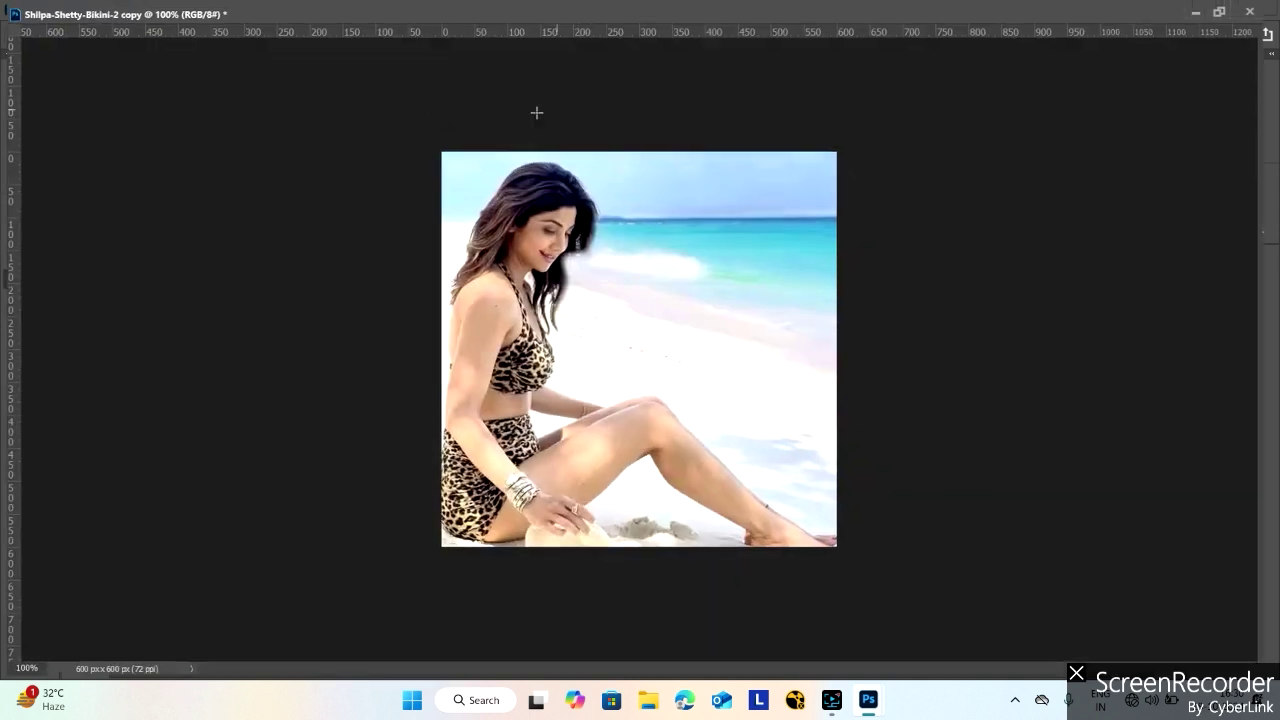
click(1227, 8)
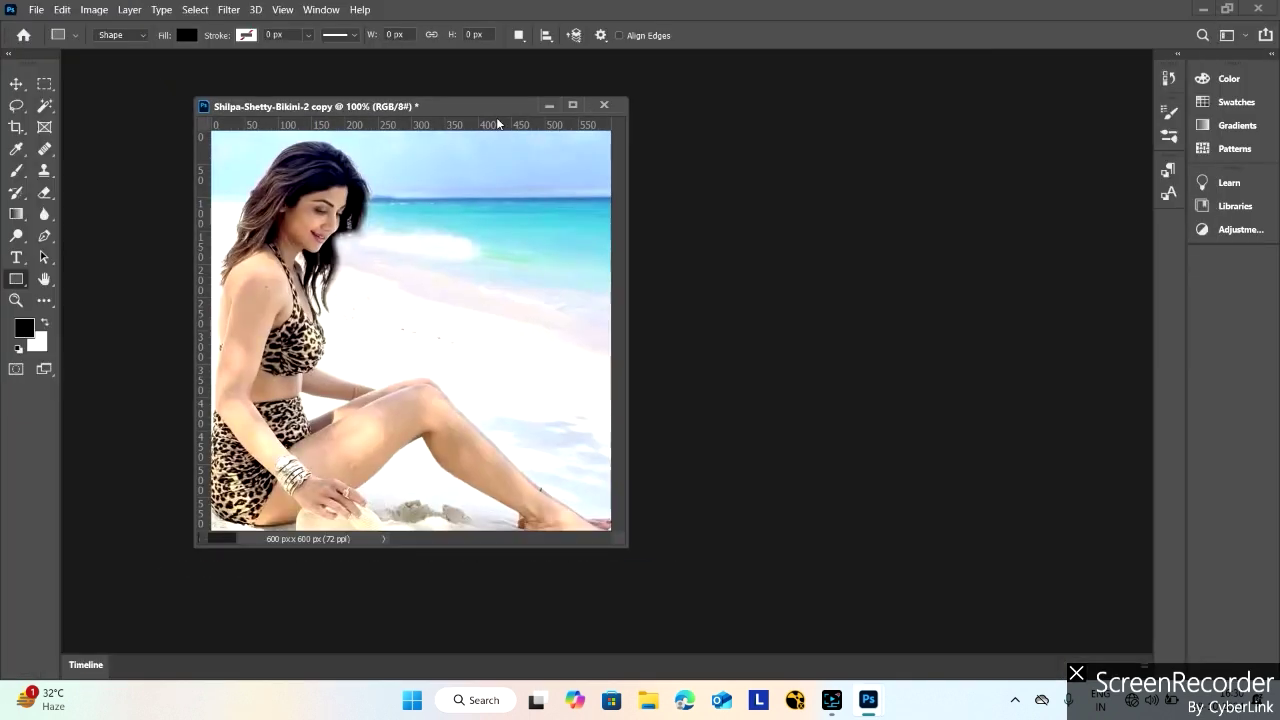
drag(373, 79, 364, 57)
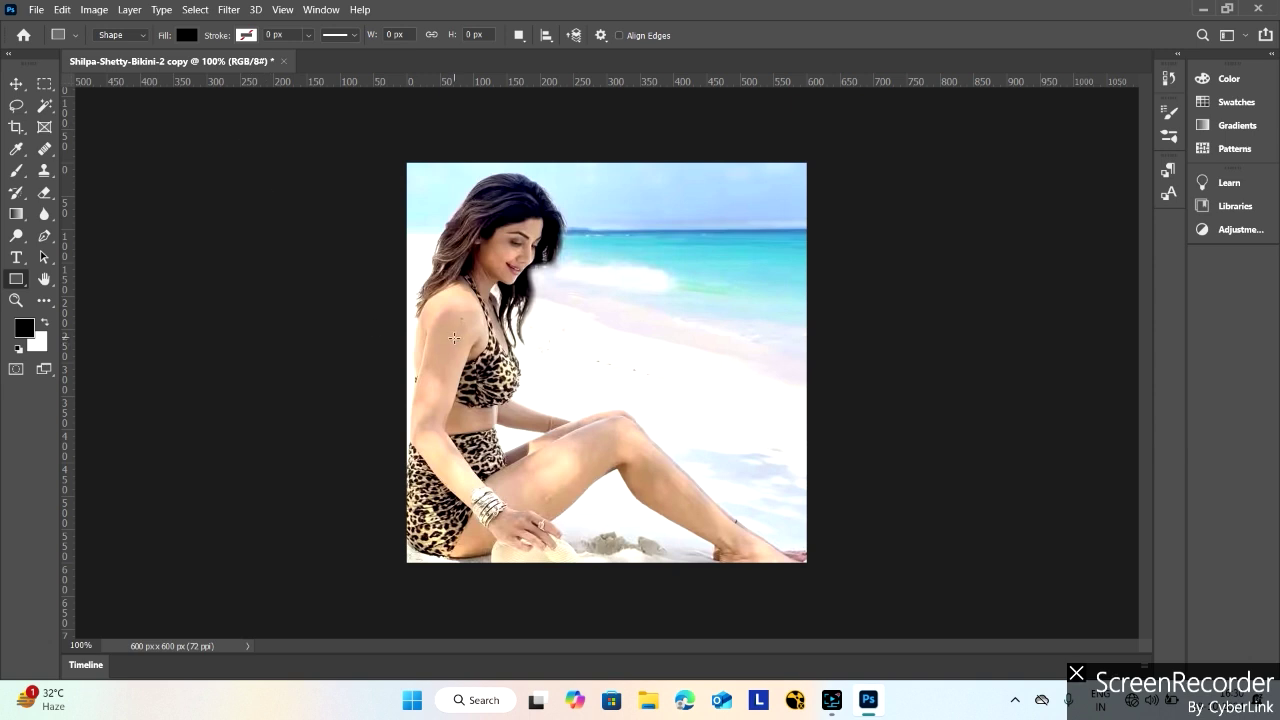
Step: Show the Layers panel with F7 and clear the recorder popup and window off the canvas
key(F7)
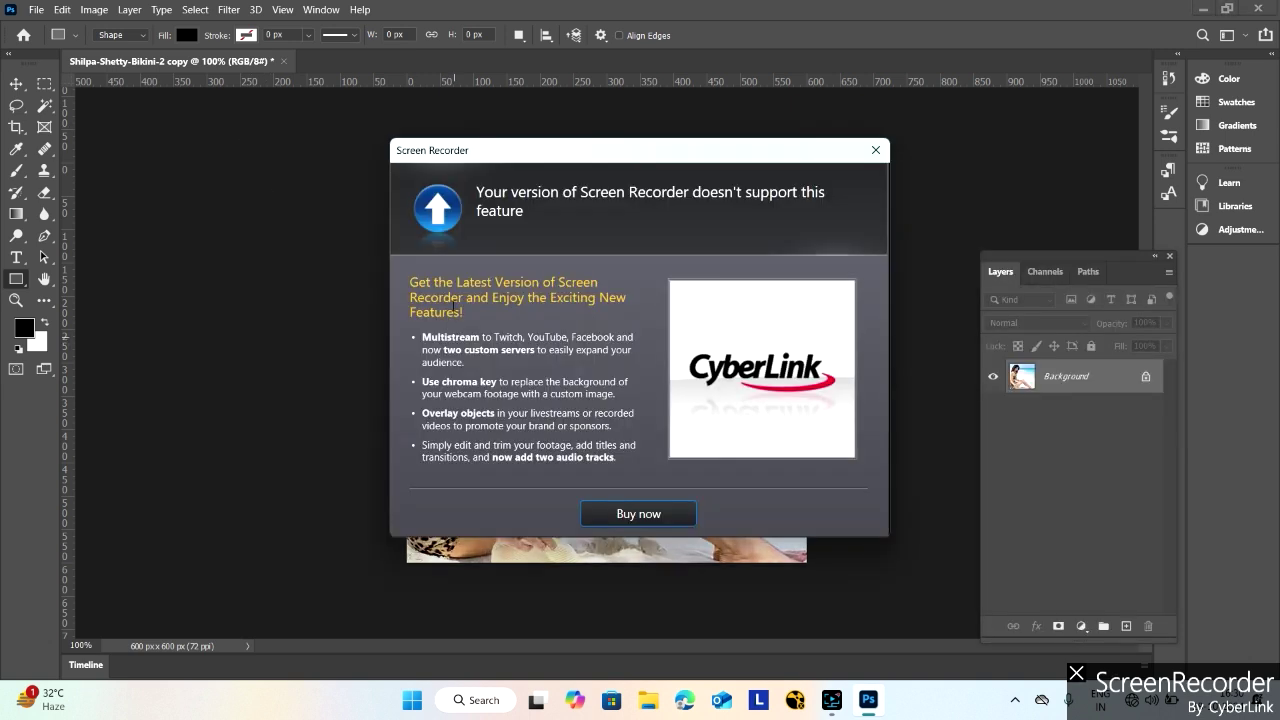
click(876, 150)
click(833, 702)
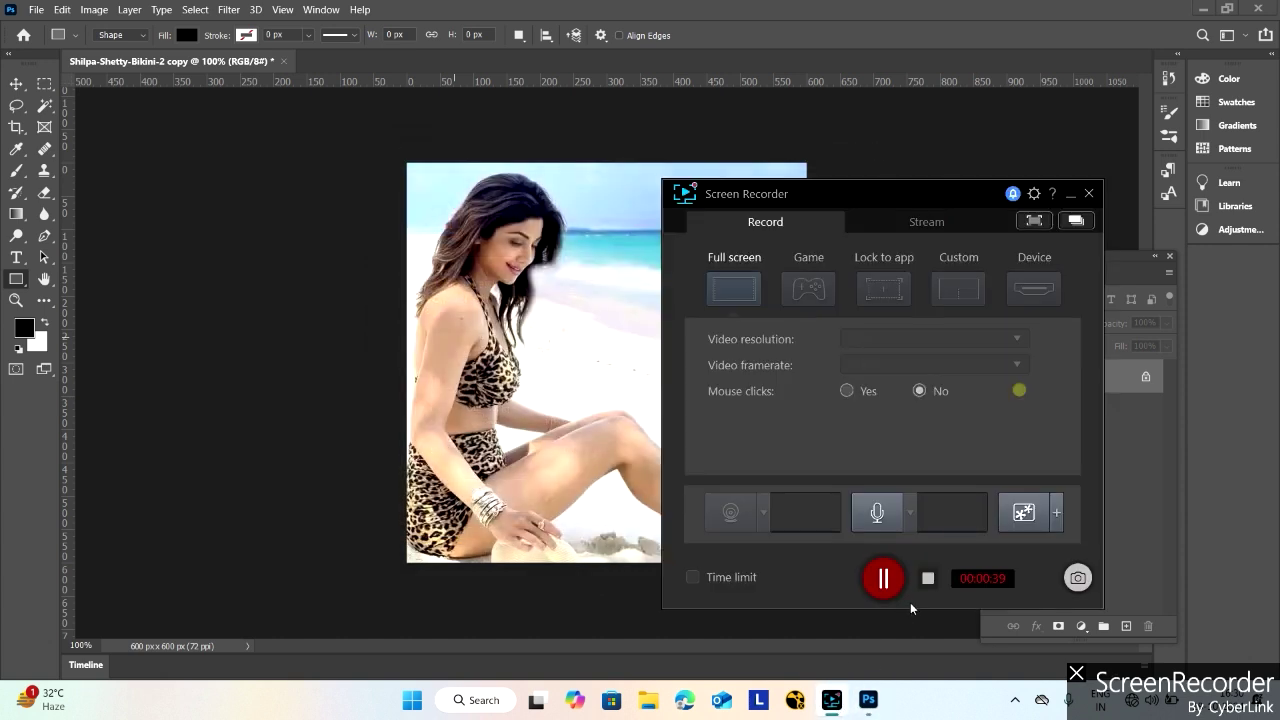
click(1069, 193)
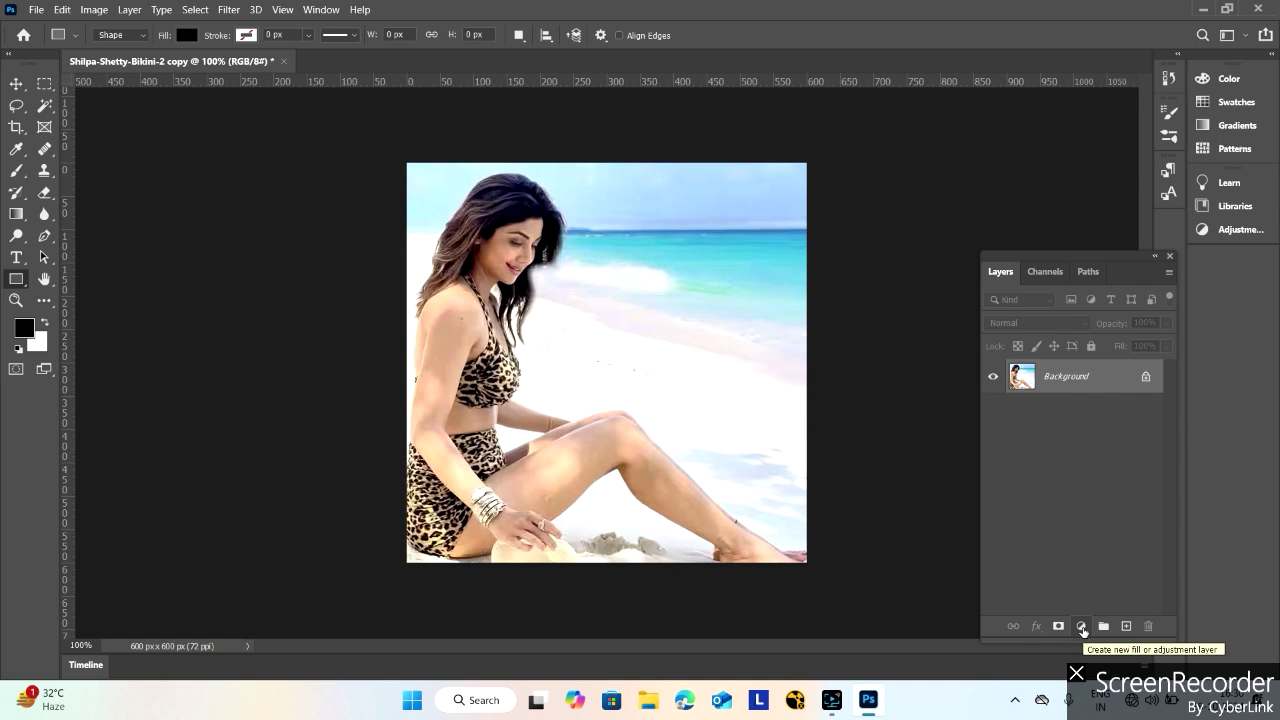
Step: Add a white (ffffff) Solid Color fill layer, Color Fill 1, above the Background
click(1082, 627)
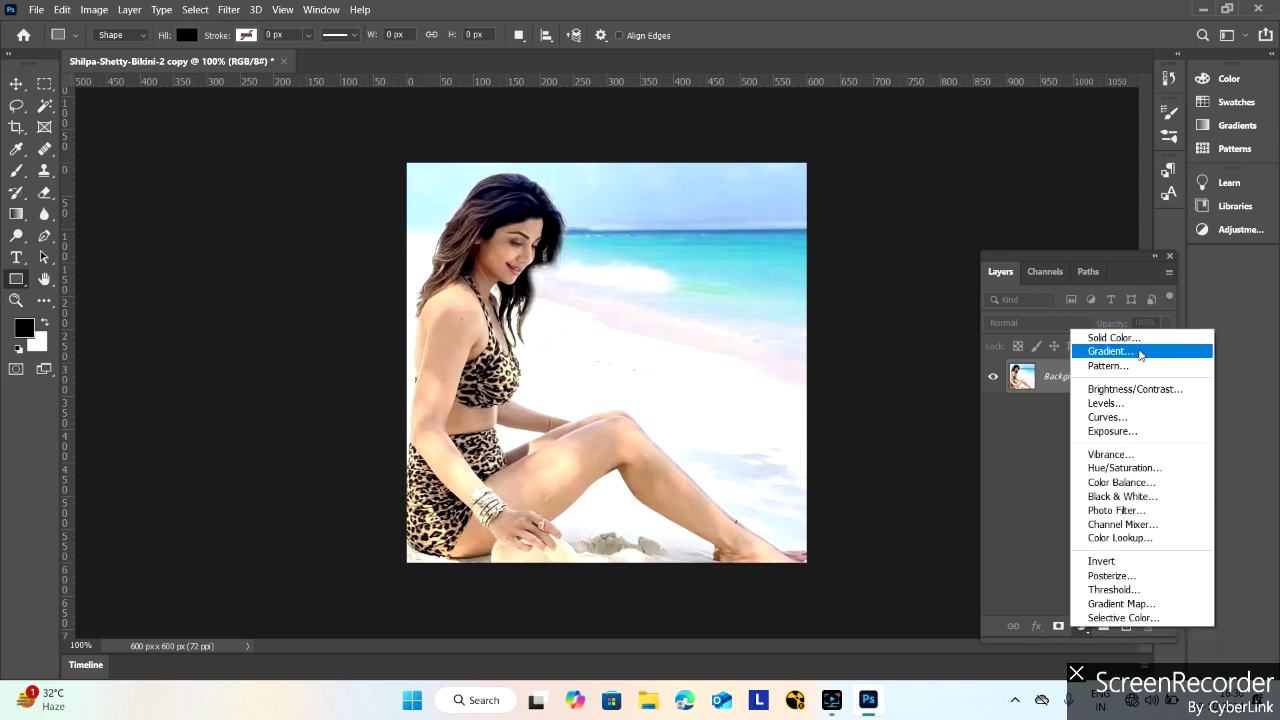
click(1150, 338)
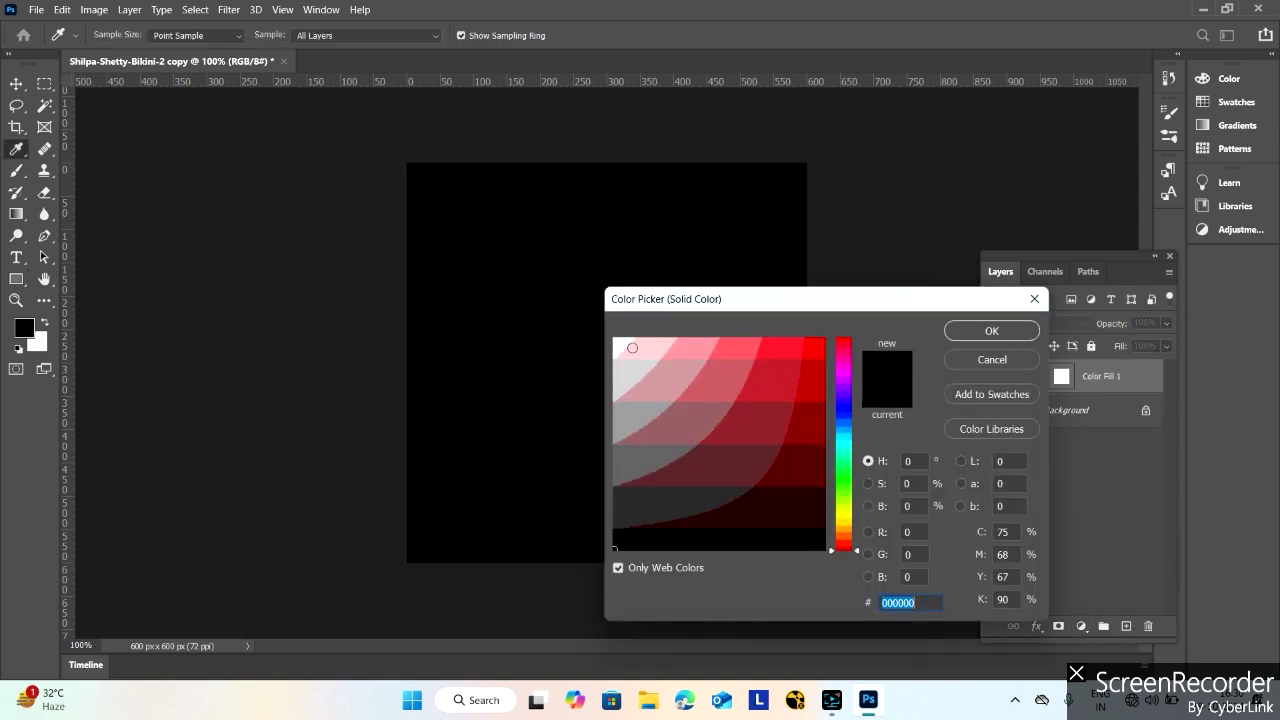
click(617, 344)
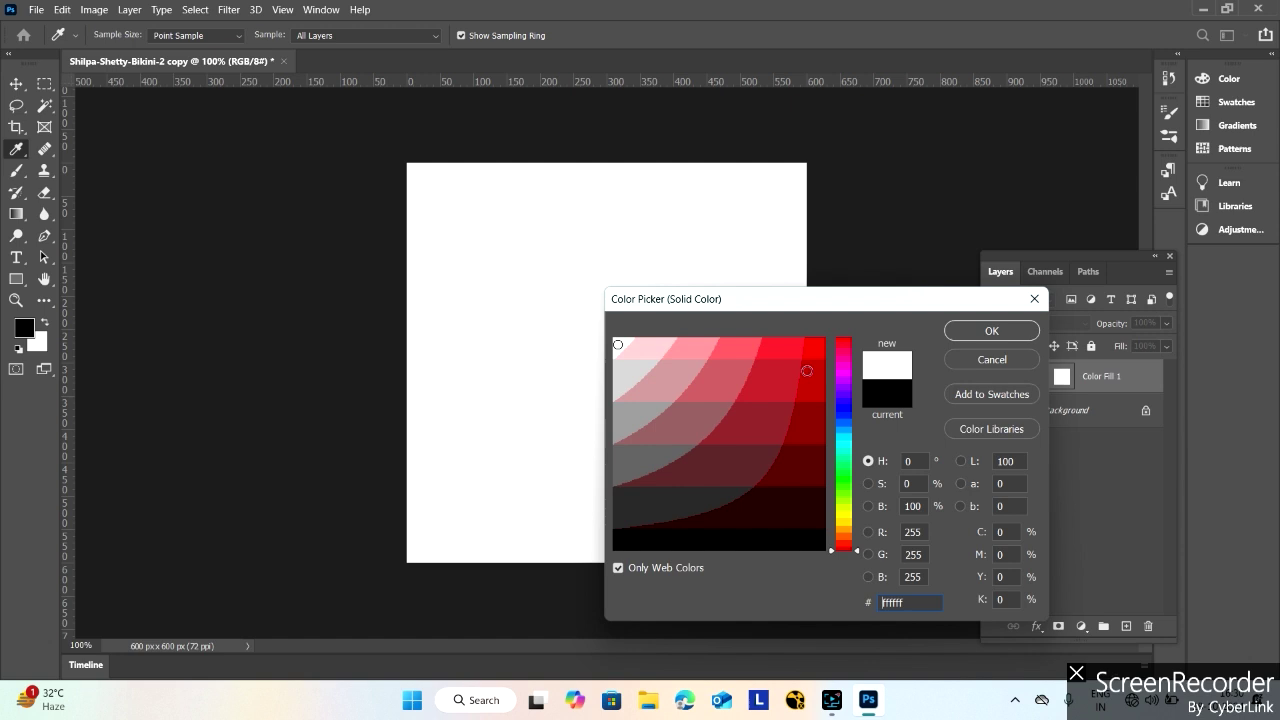
click(991, 331)
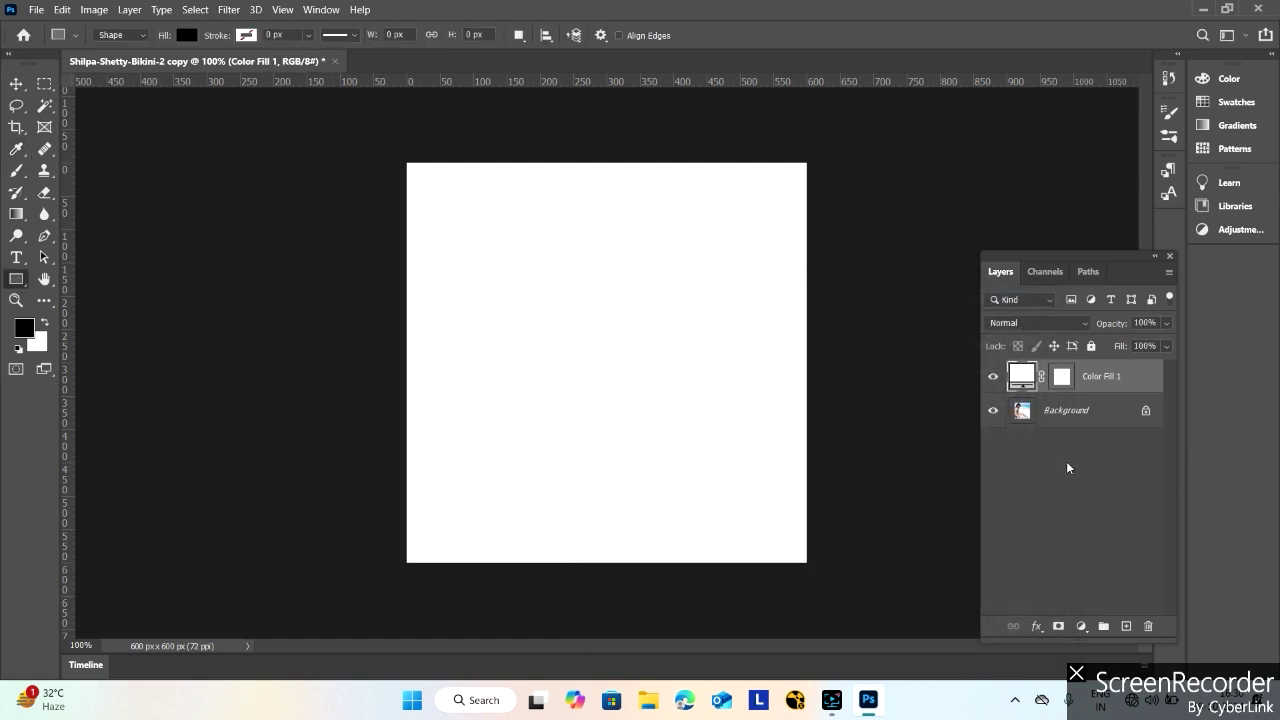
Step: Draw a tall narrow black rectangle near the canvas's left edge with the Rectangle Tool
right_click(21, 283)
click(77, 283)
mouse_move(426, 191)
mouse_down()
mouse_move(487, 405)
mouse_move(481, 545)
mouse_up()
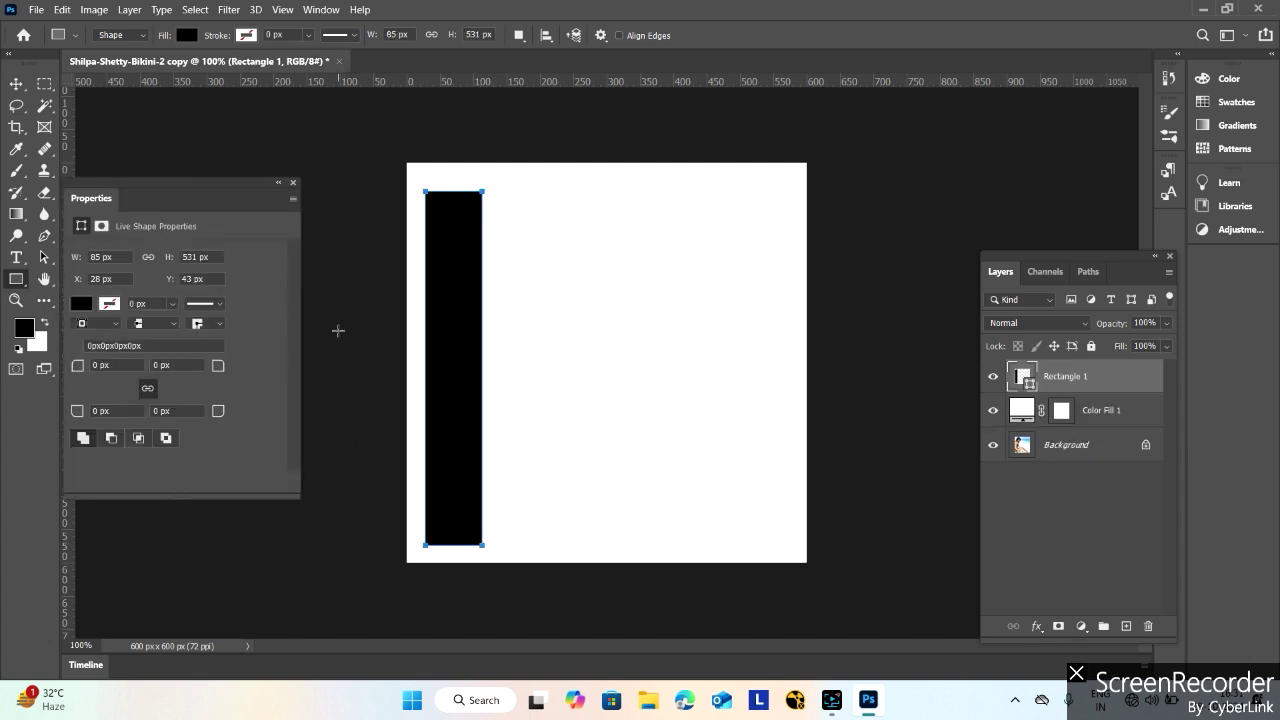
click(294, 184)
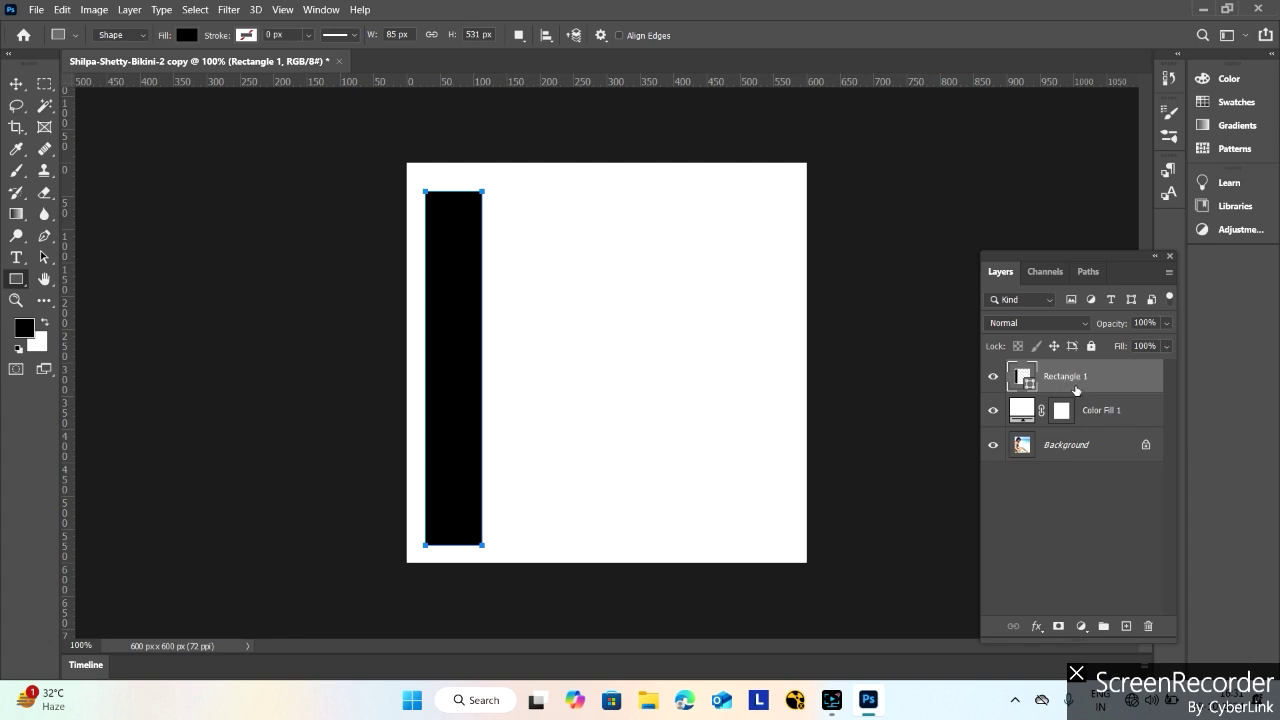
Step: Rename the Rectangle 1 layer to 'Panel'
double_click(1065, 376)
text(Pa)
text(nel)
key(Return)
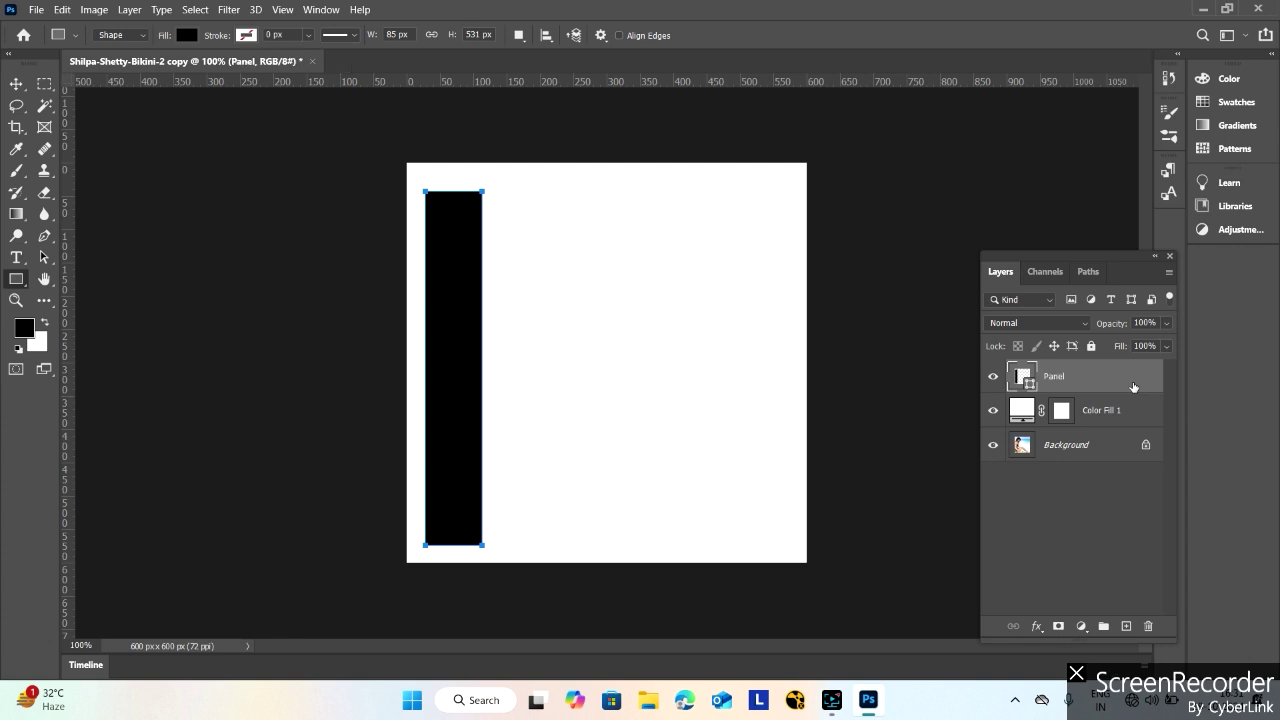
Step: Give the Panel layer Fill Opacity 0 and Shallow knockout in Blending Options
click(1170, 277)
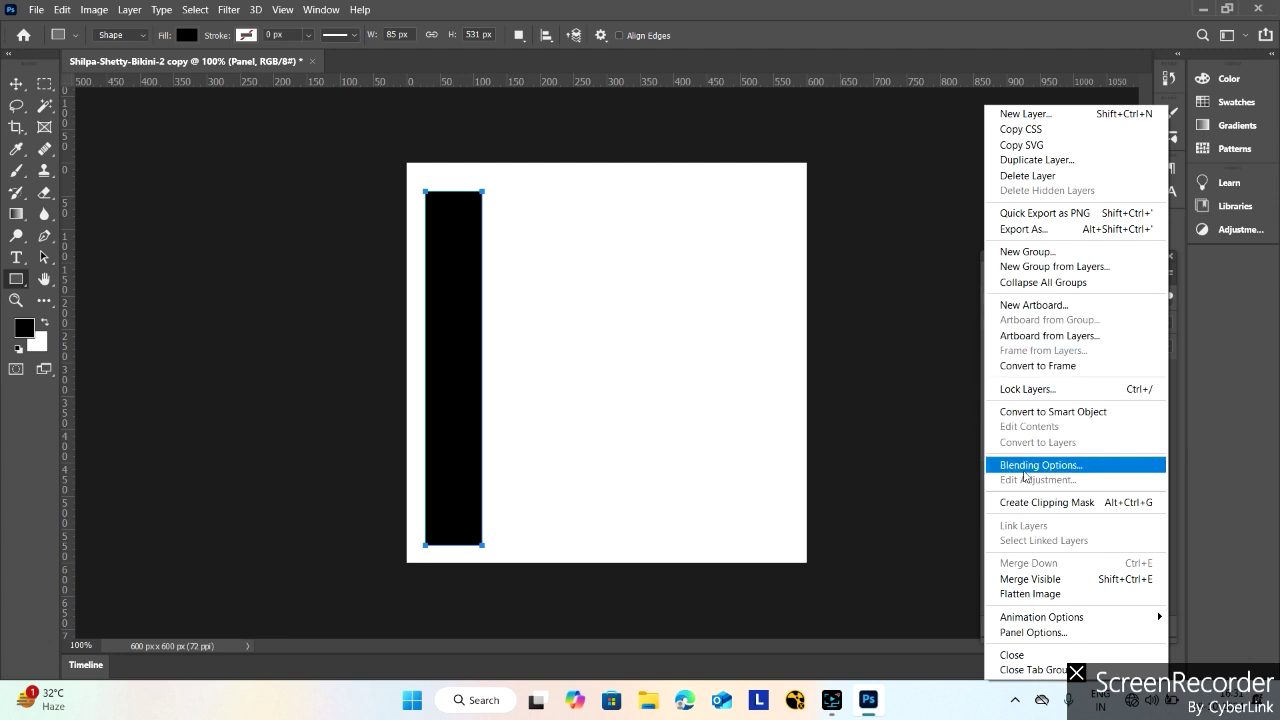
click(1084, 467)
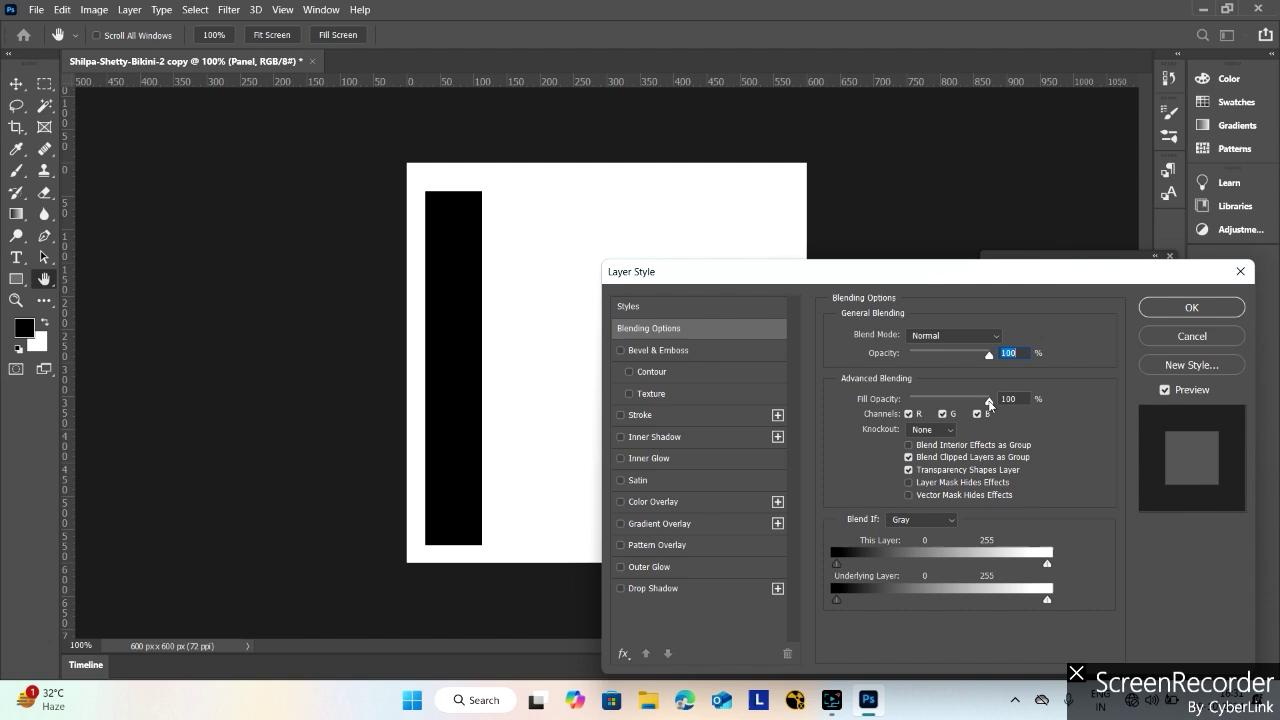
drag(989, 404, 907, 401)
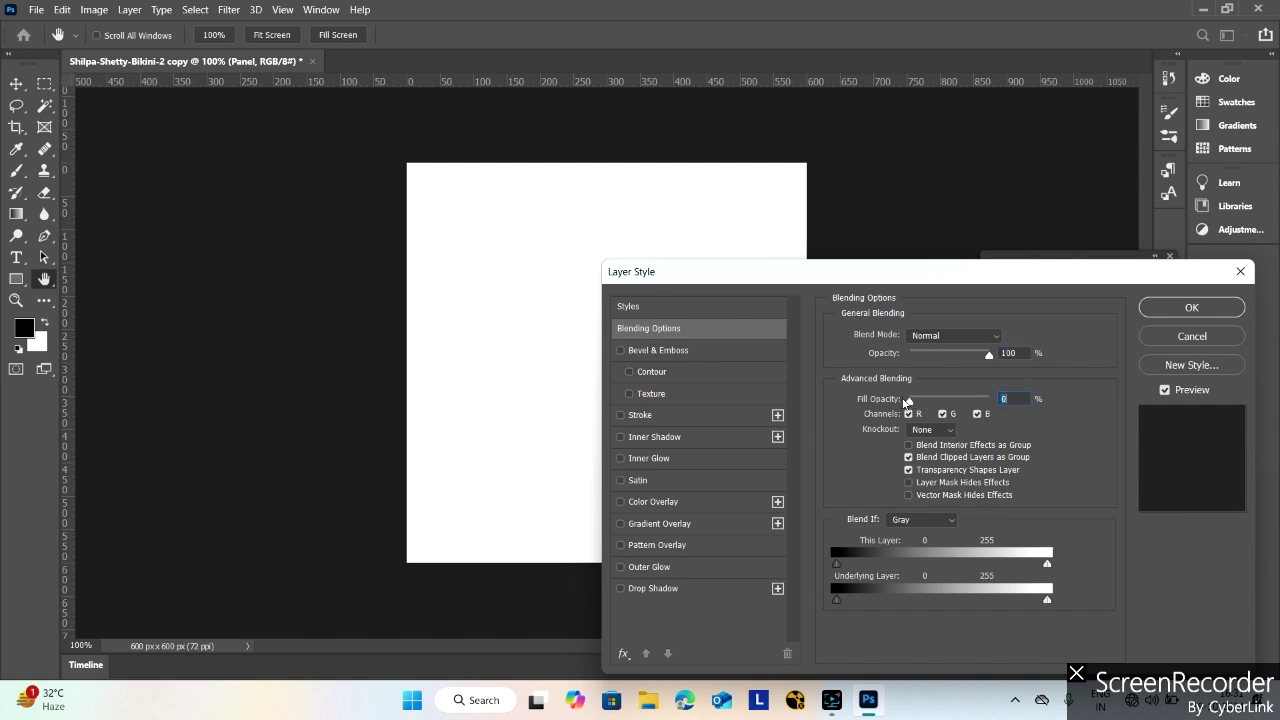
click(954, 430)
click(940, 450)
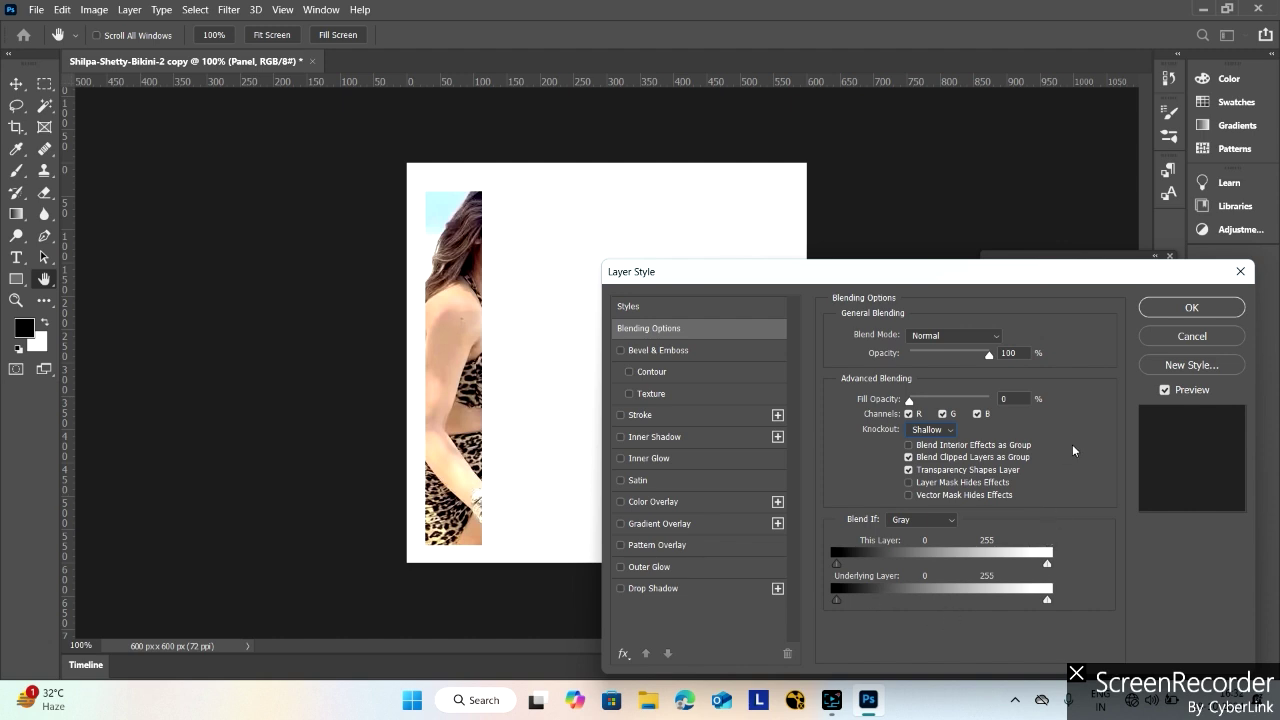
Step: Add a Drop Shadow at a 135° angle to the Panel layer and apply the style
click(620, 589)
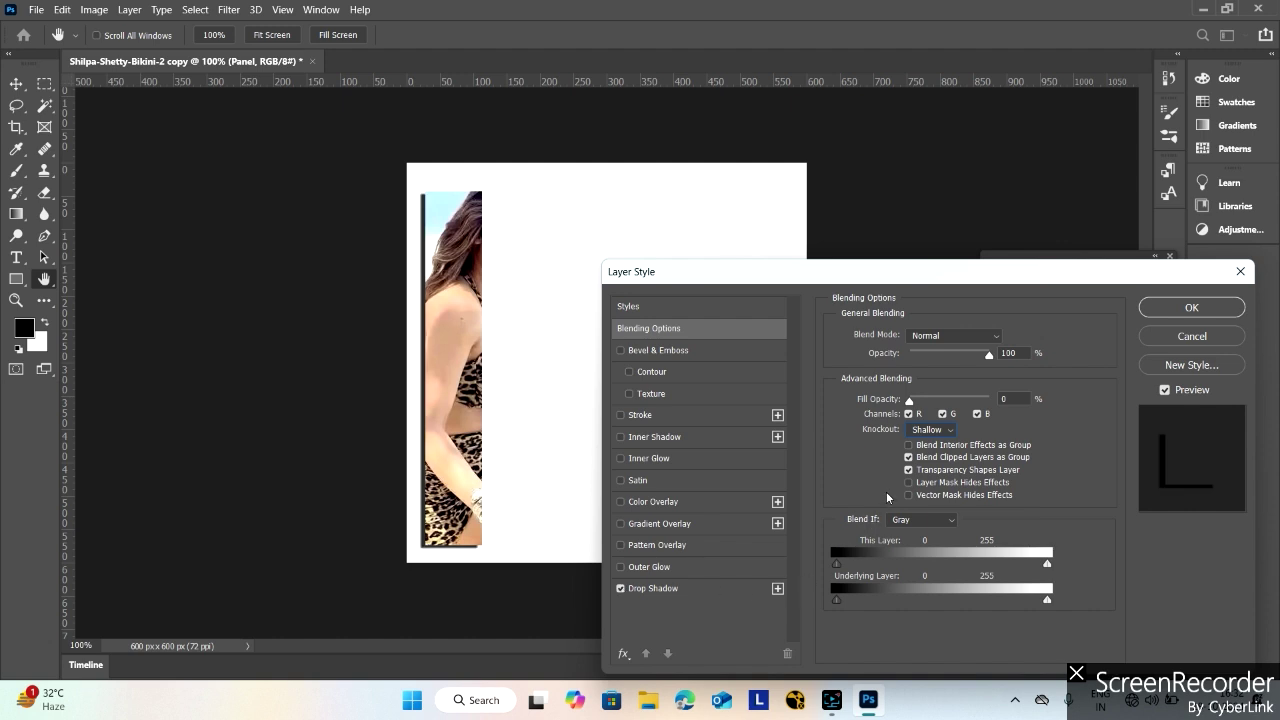
click(712, 589)
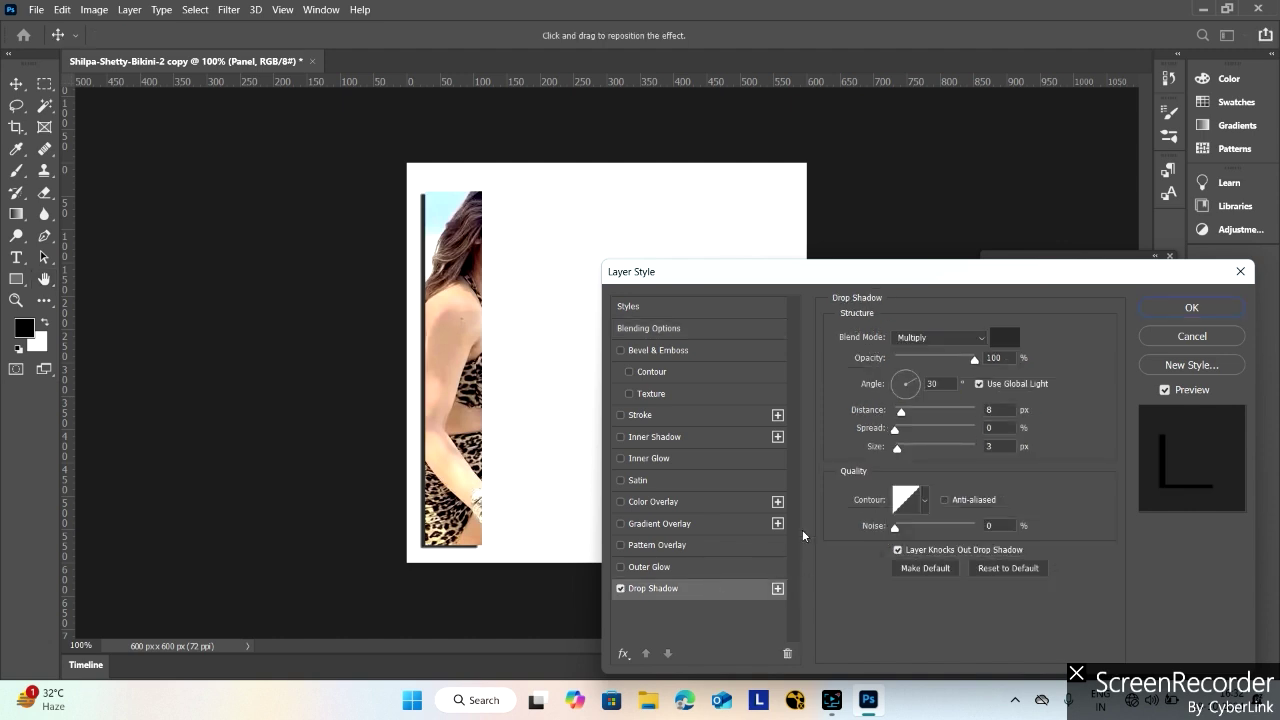
double_click(940, 383)
text(135)
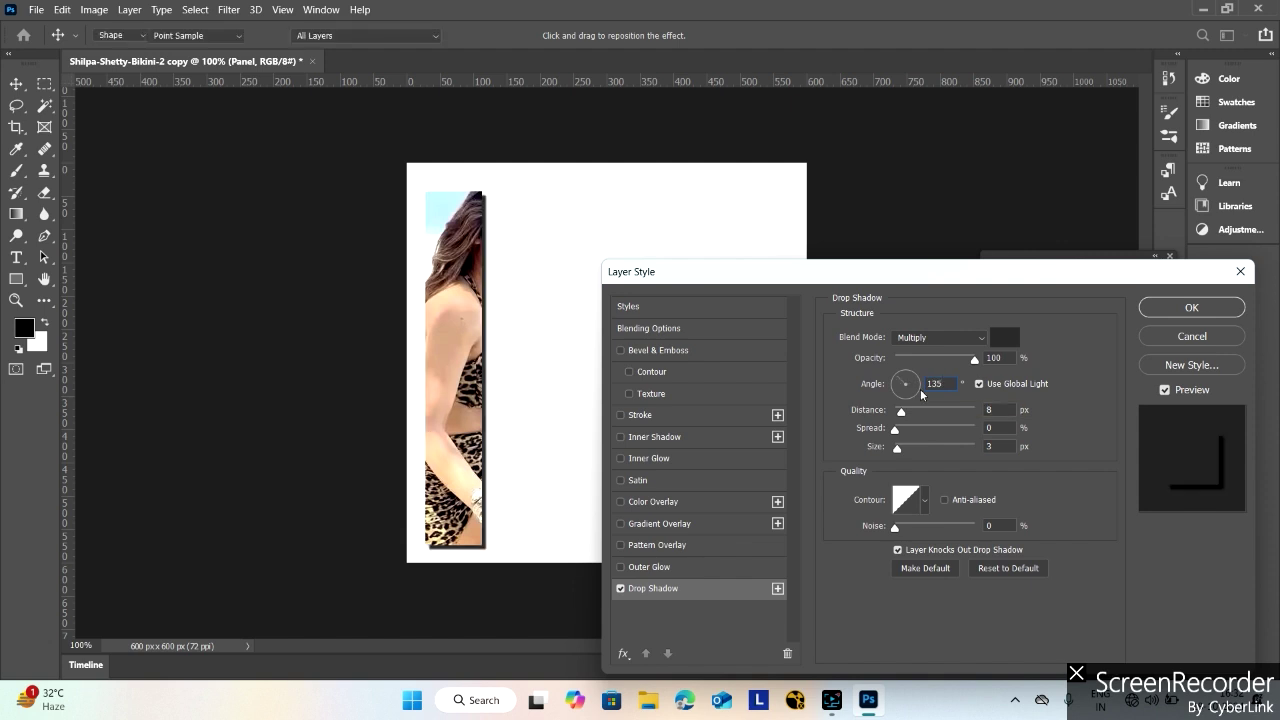
key(Return)
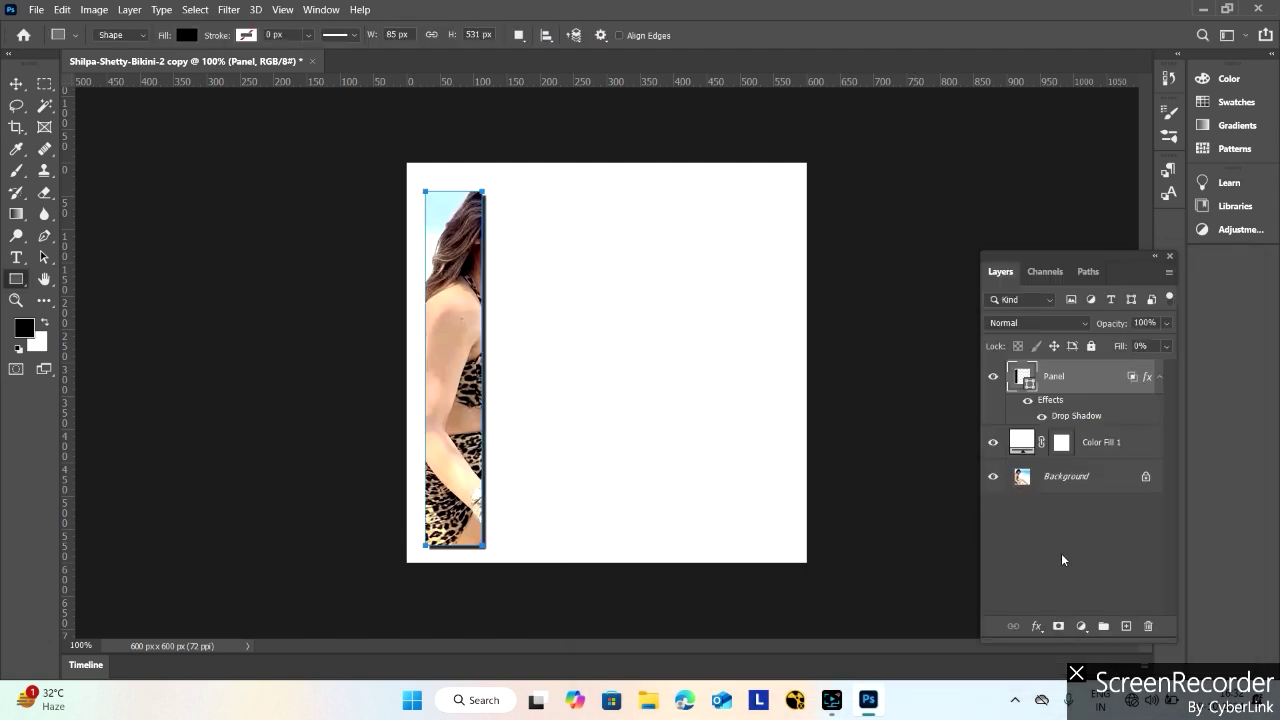
Step: Duplicate the Panel layer and place the copy right beside the first strip, level with it
click(1160, 377)
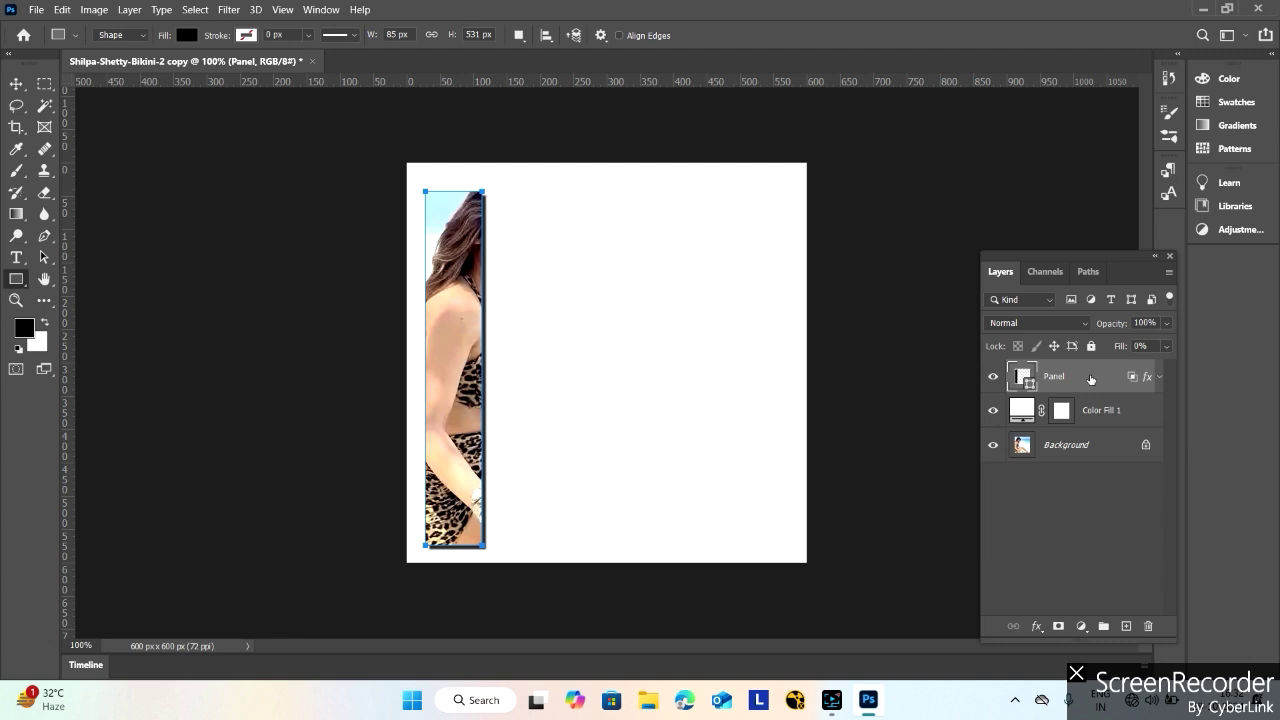
key(ctrl+j)
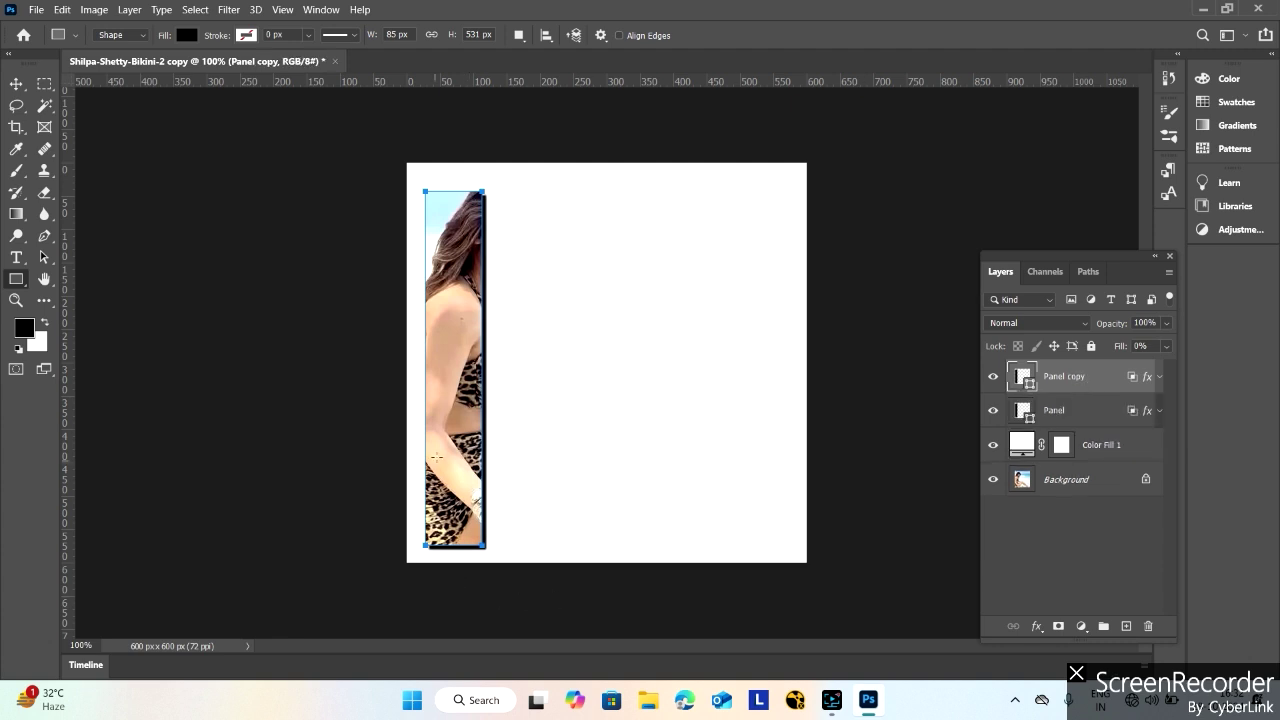
click(17, 86)
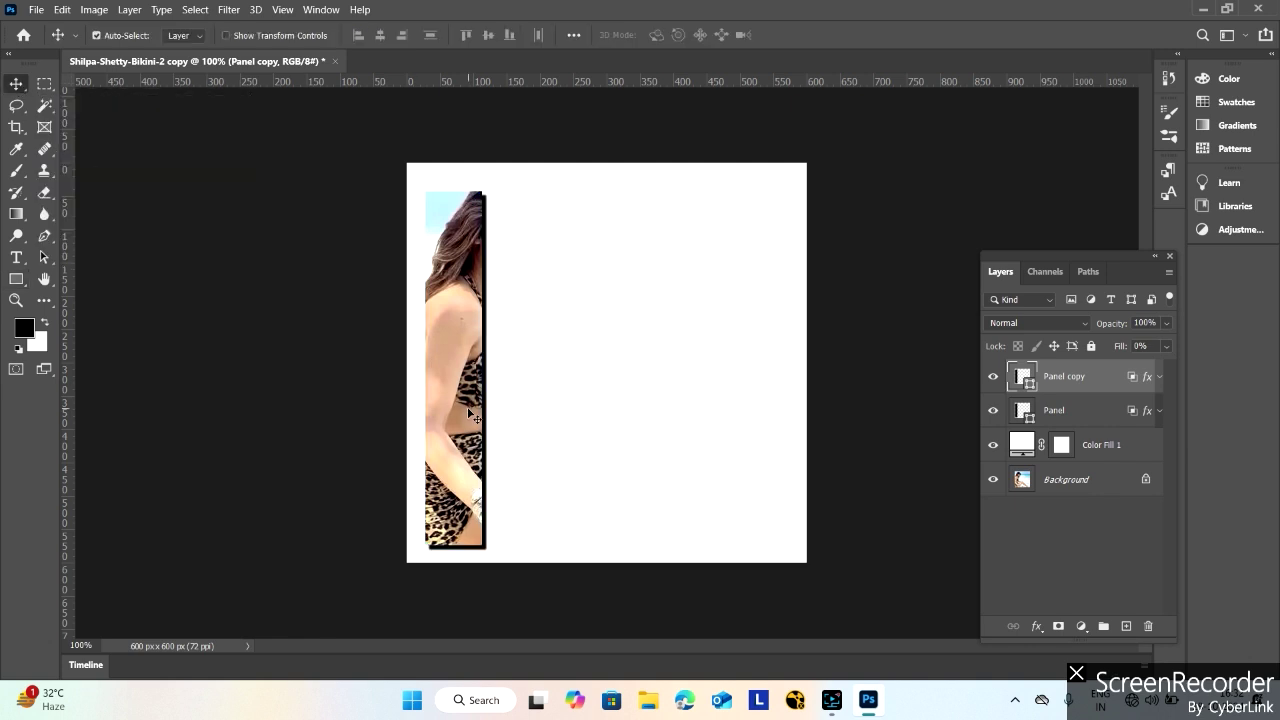
drag(466, 408, 533, 414)
key(ctrl+z)
drag(474, 383, 528, 383)
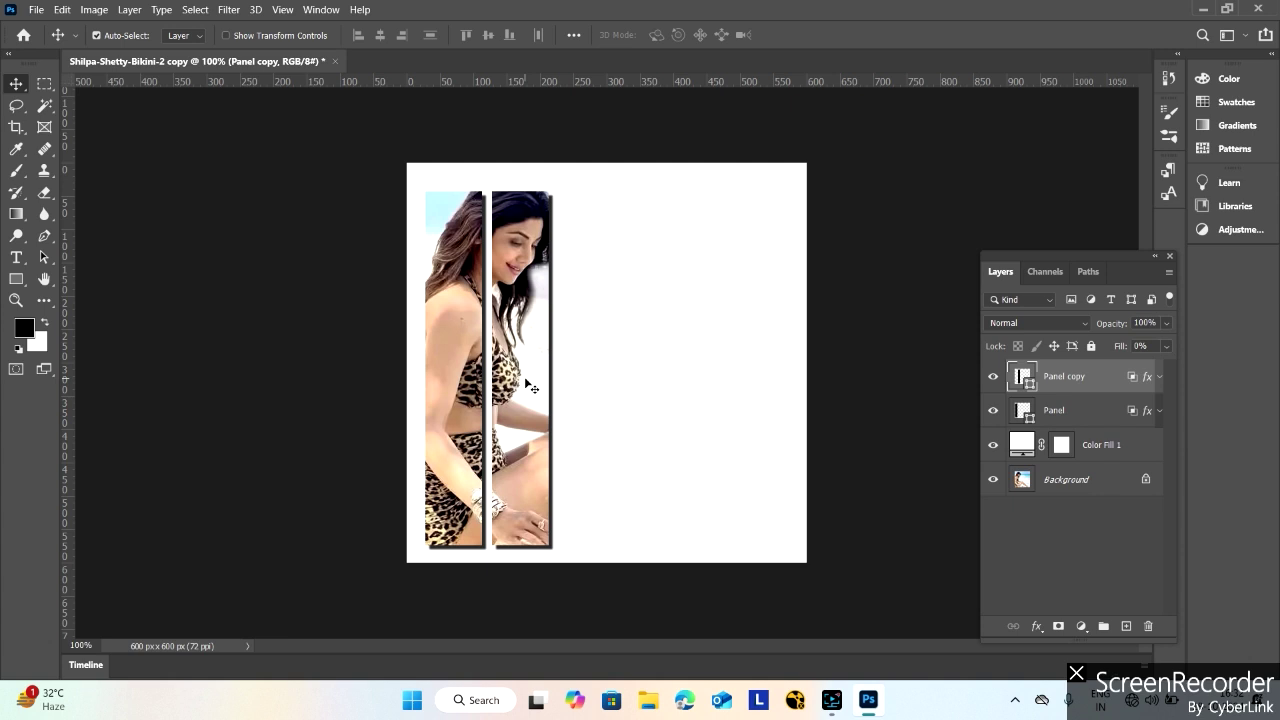
drag(524, 438, 521, 435)
Step: Duplicate the panel three more times, spacing each copy evenly to the right
key(ctrl)
key(ctrl+j)
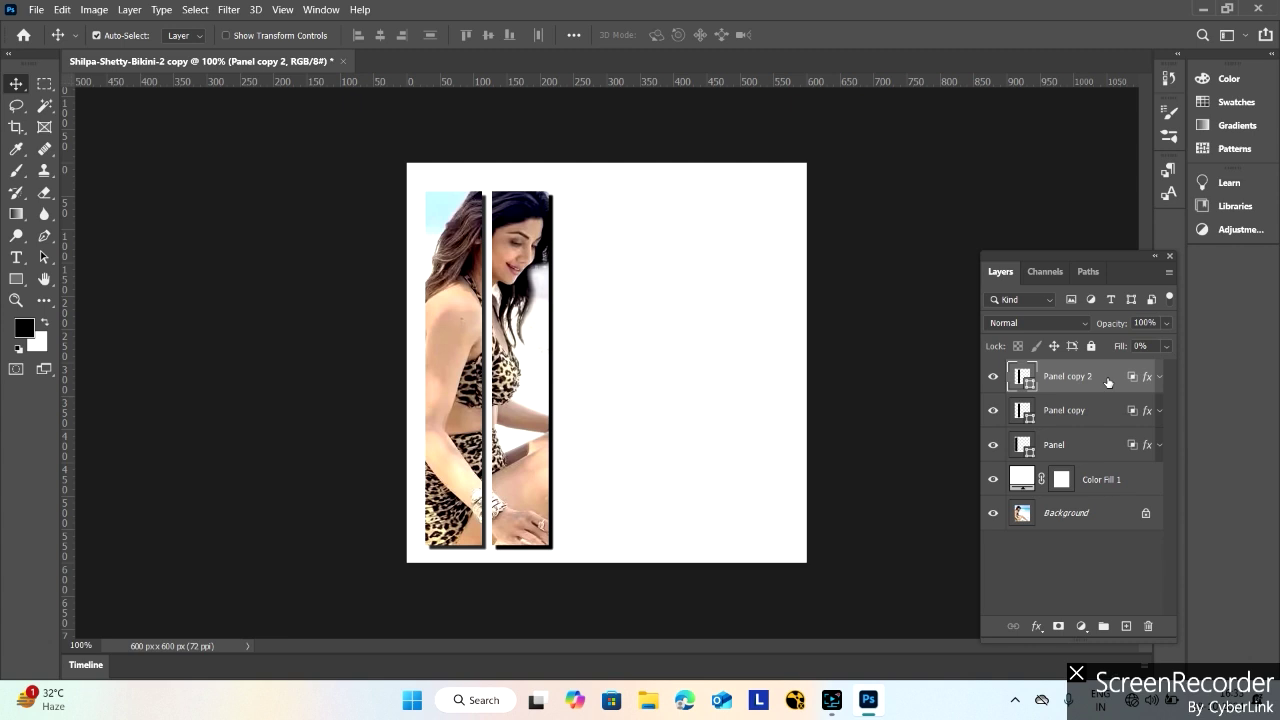
drag(510, 487, 591, 485)
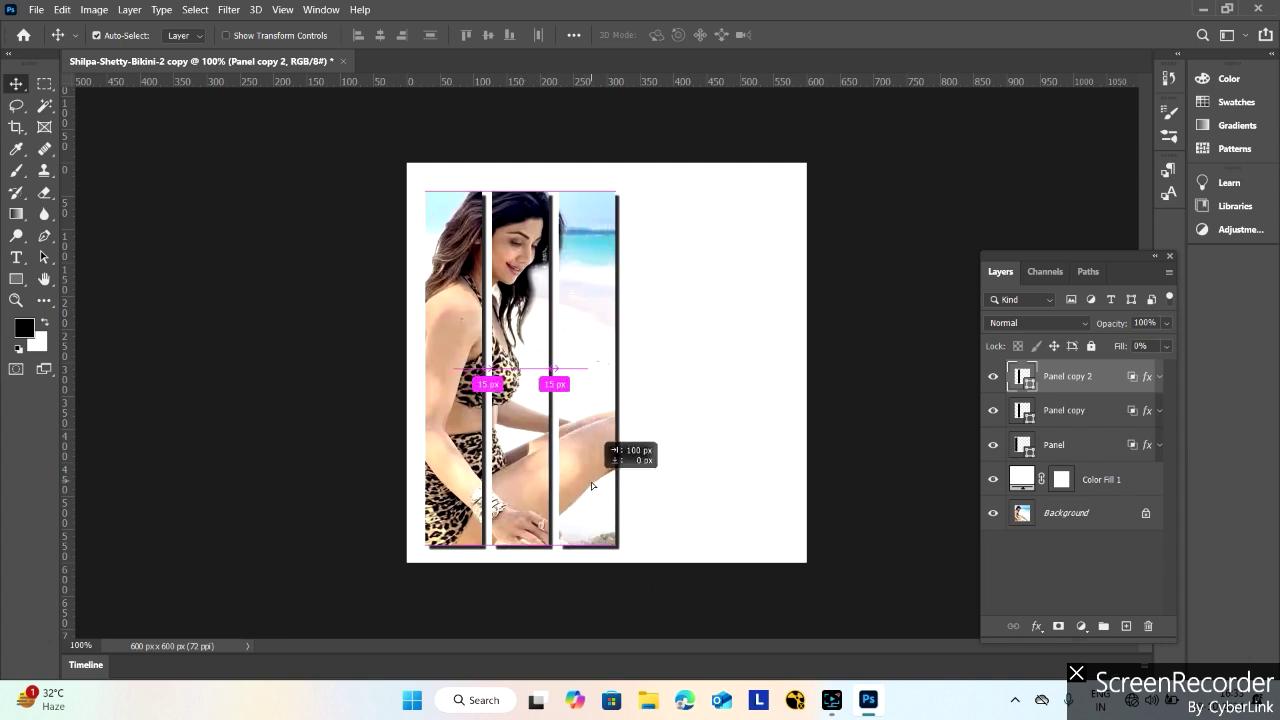
drag(591, 485, 591, 485)
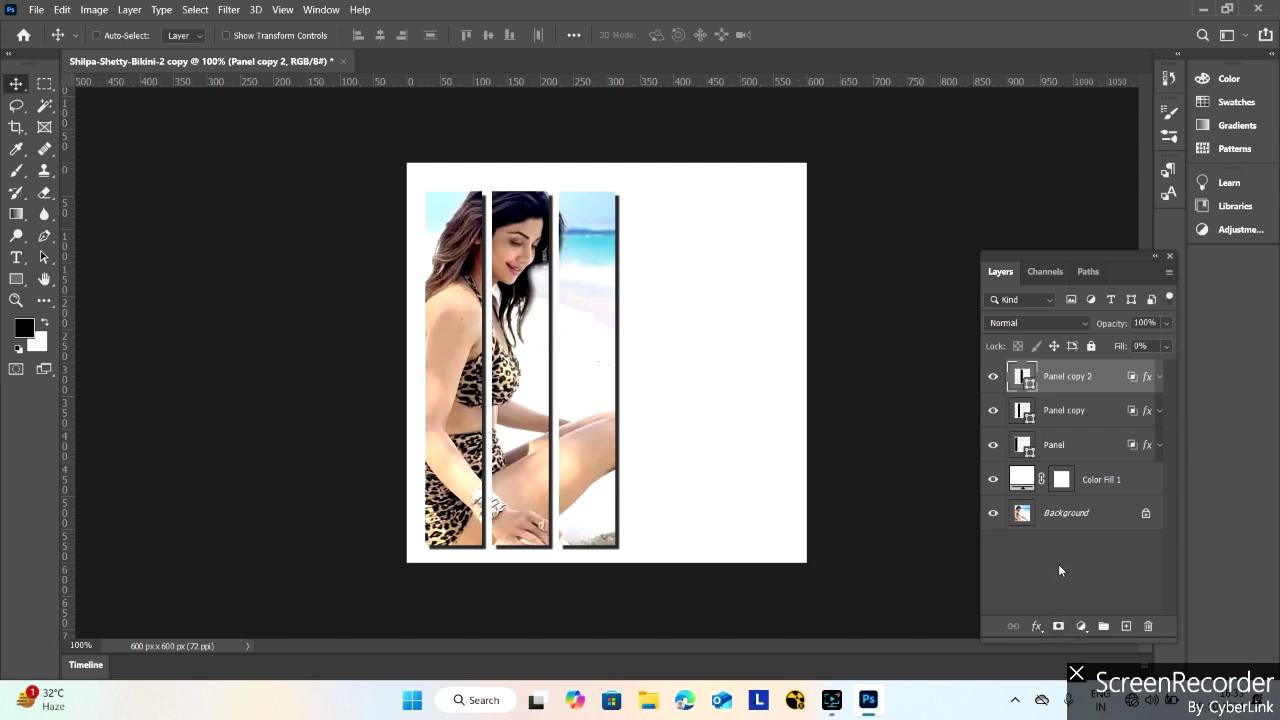
key(ctrl+j)
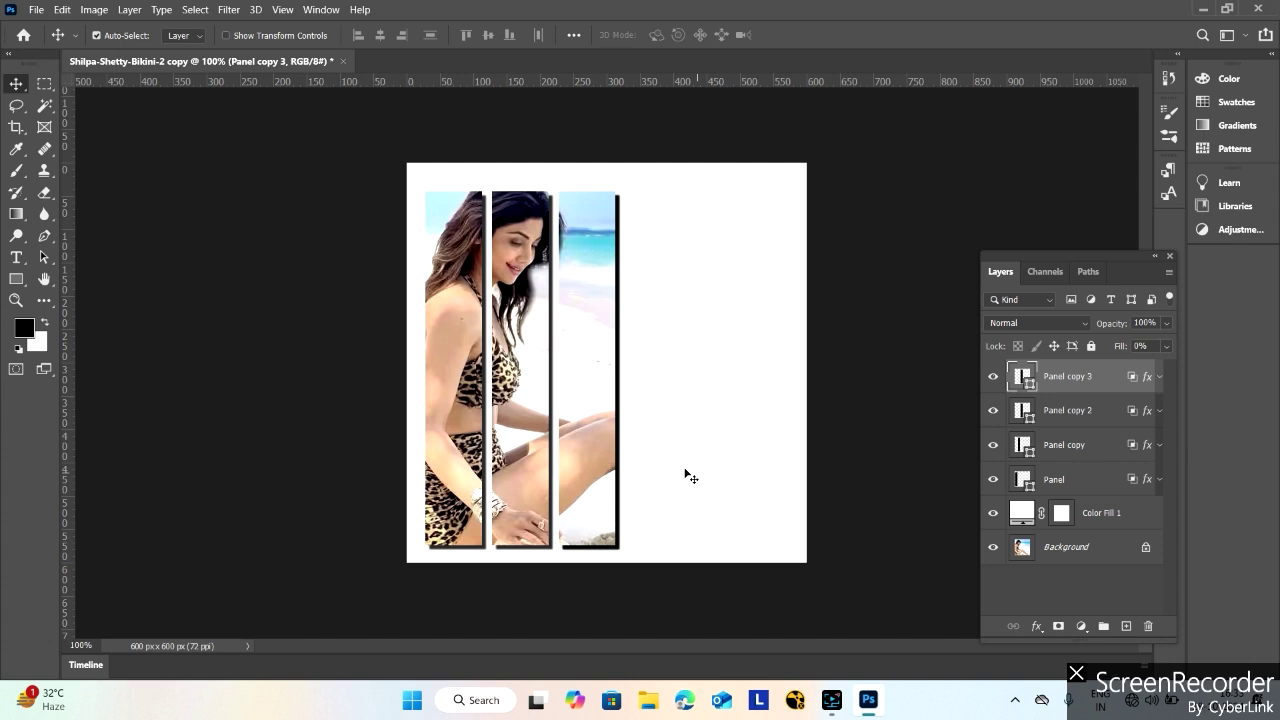
drag(601, 457, 661, 456)
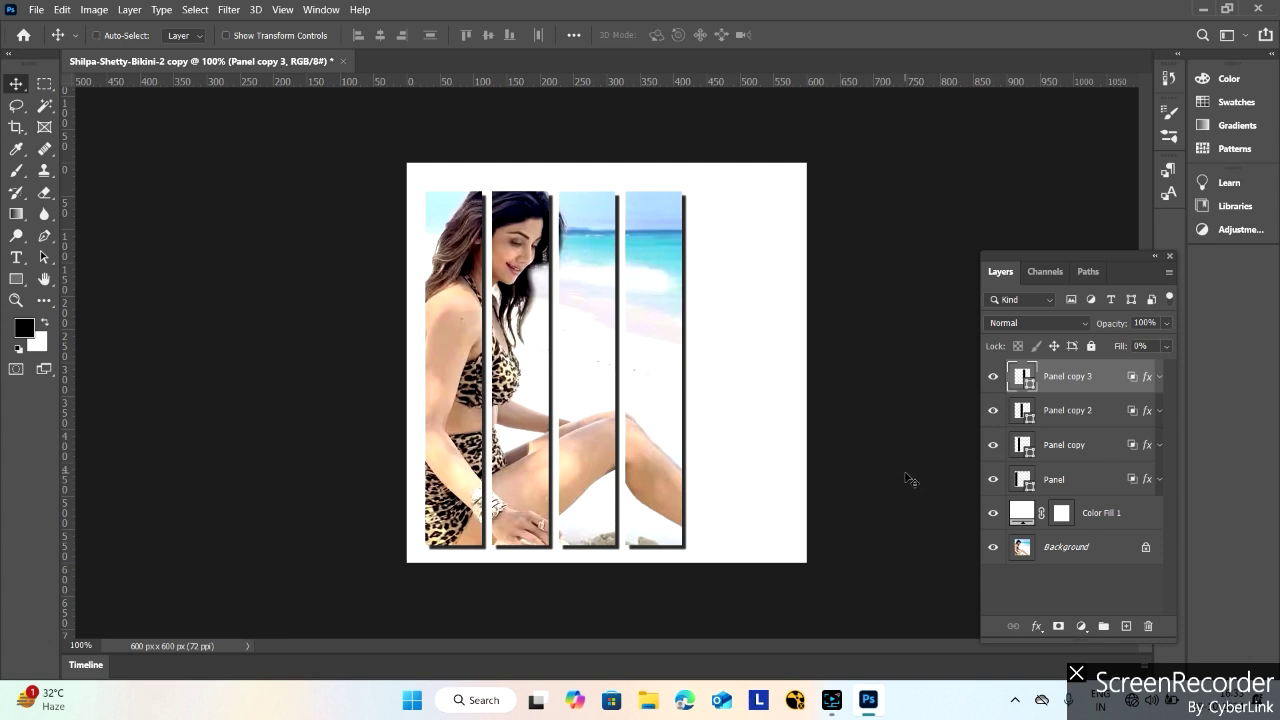
key(Right)
key(ctrl+j)
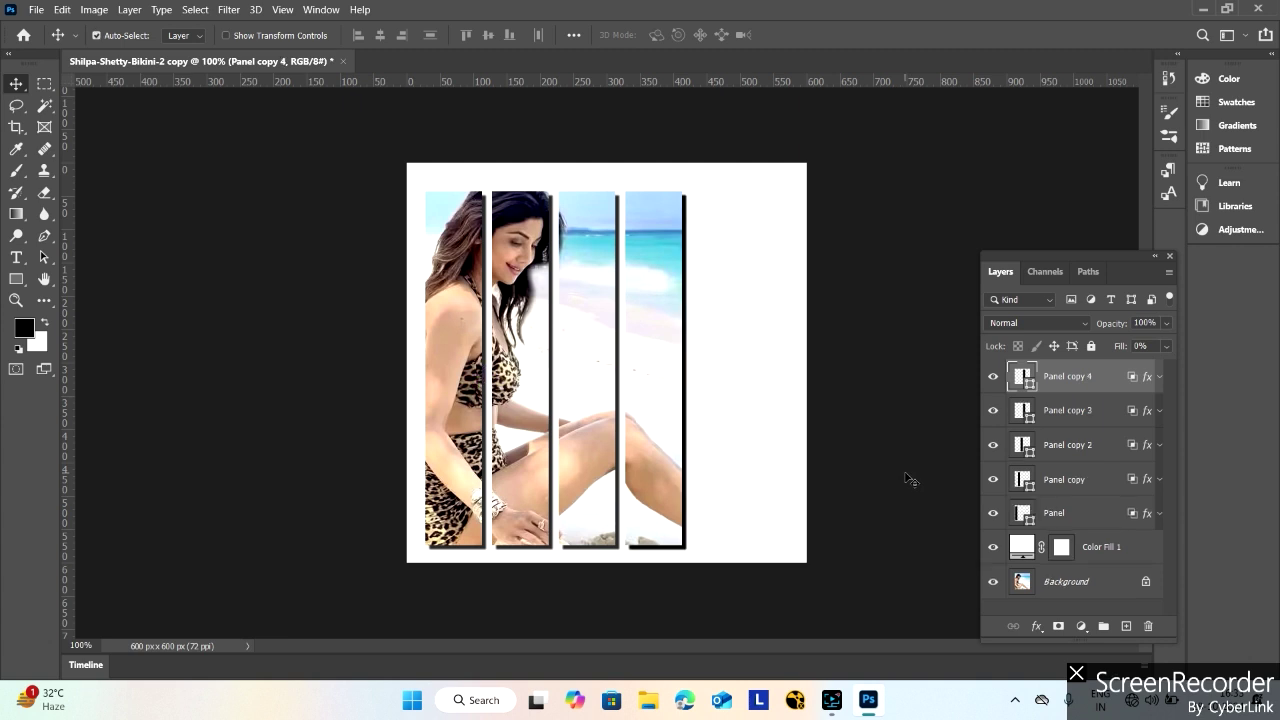
drag(651, 466, 725, 471)
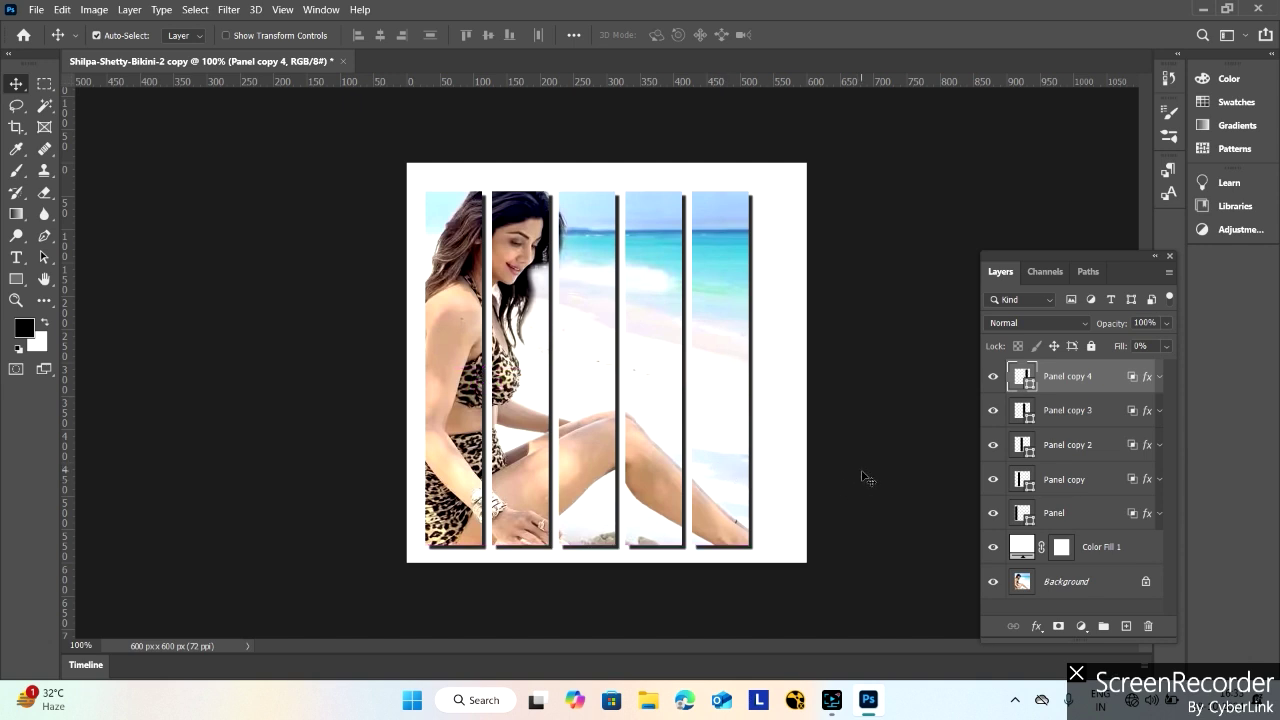